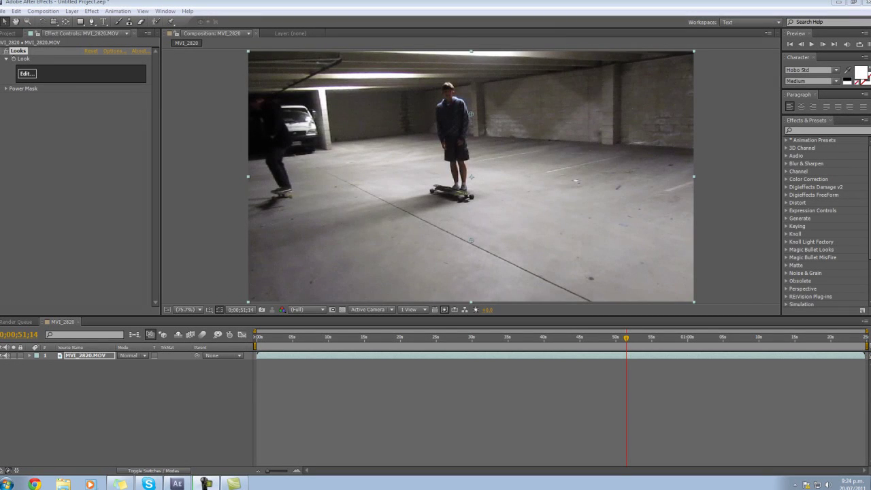
Review the settings of the MVI_2820 composition and accept them.
click(7, 34)
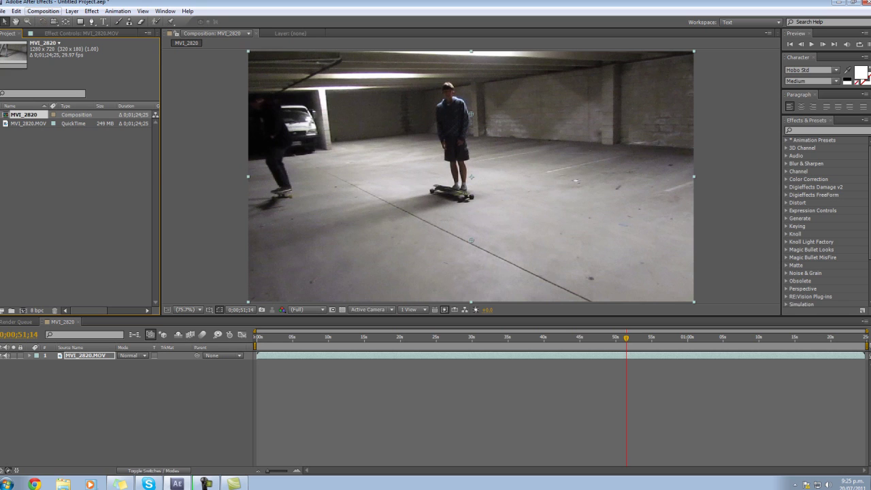
click(43, 11)
key(Return)
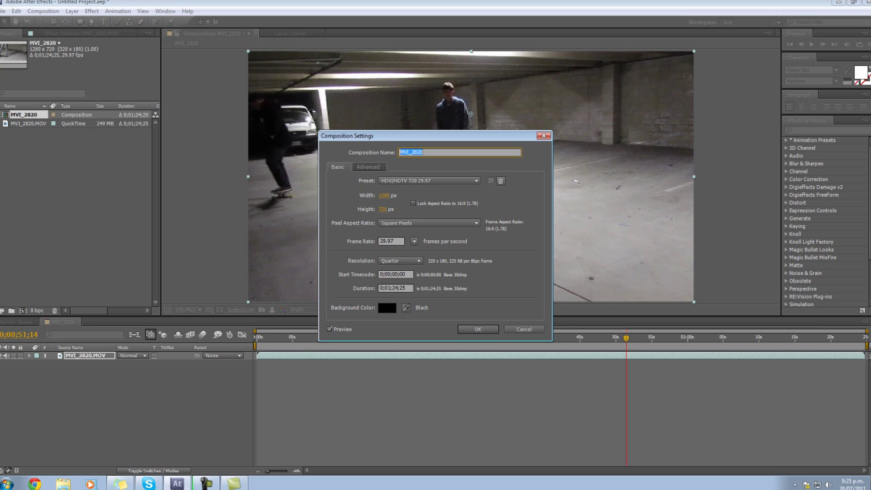
click(477, 329)
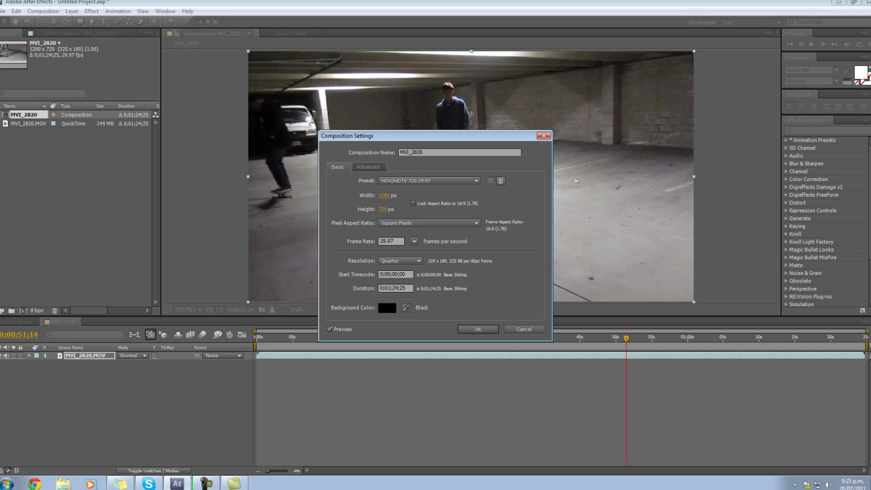
click(478, 328)
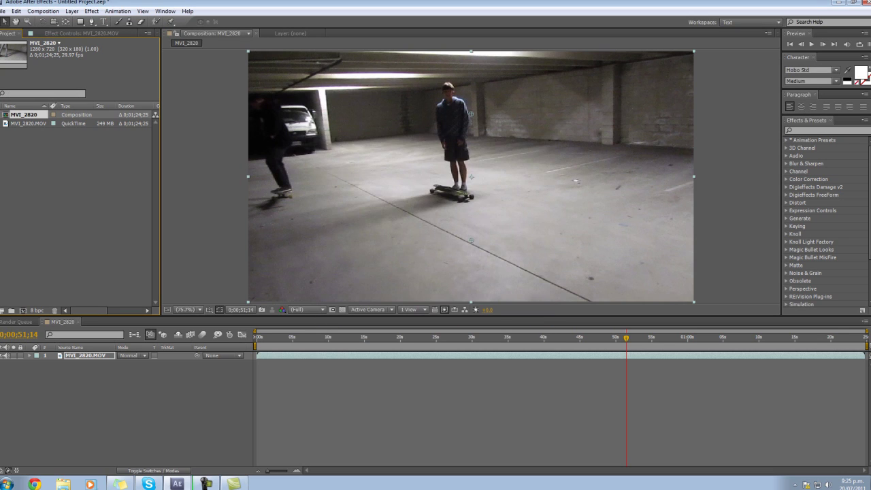
Delete the existing Looks effect from the MVI_2820.MOV layer and return to the project's item list.
click(81, 33)
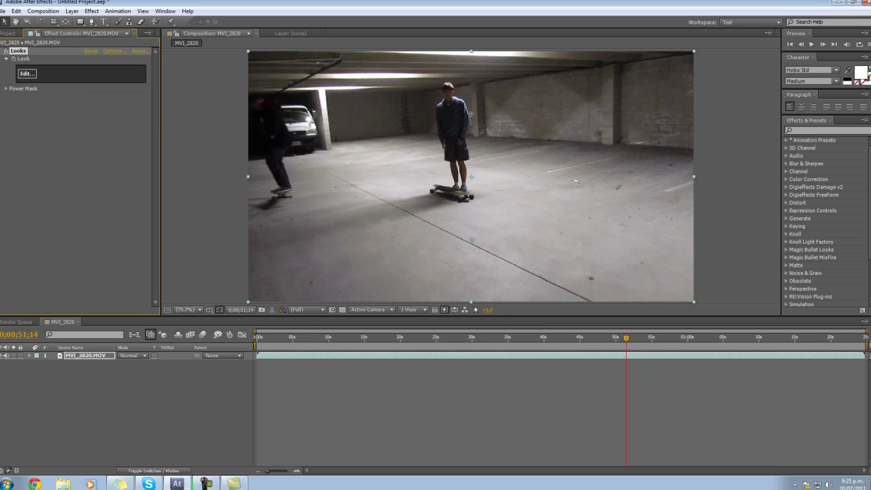
key(Delete)
click(9, 34)
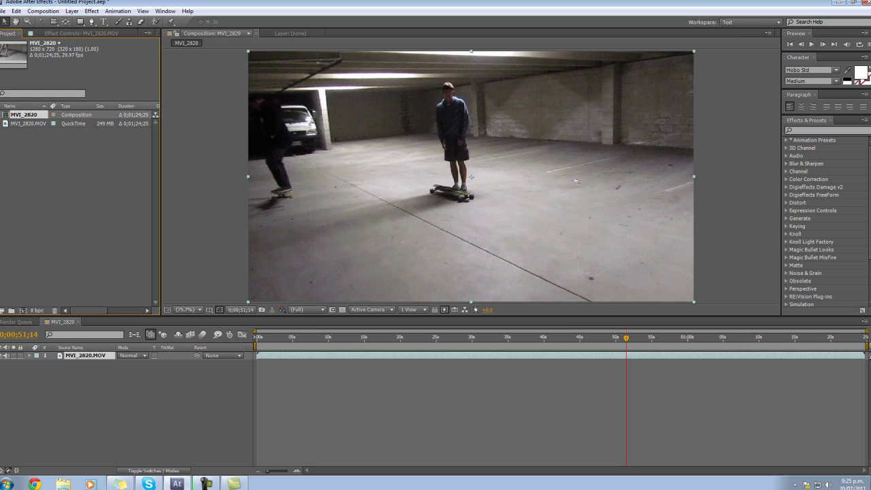
Apply the Magic Bullet Looks effect to the footage layer and add a Curves tool to the look's Camera stage.
click(92, 11)
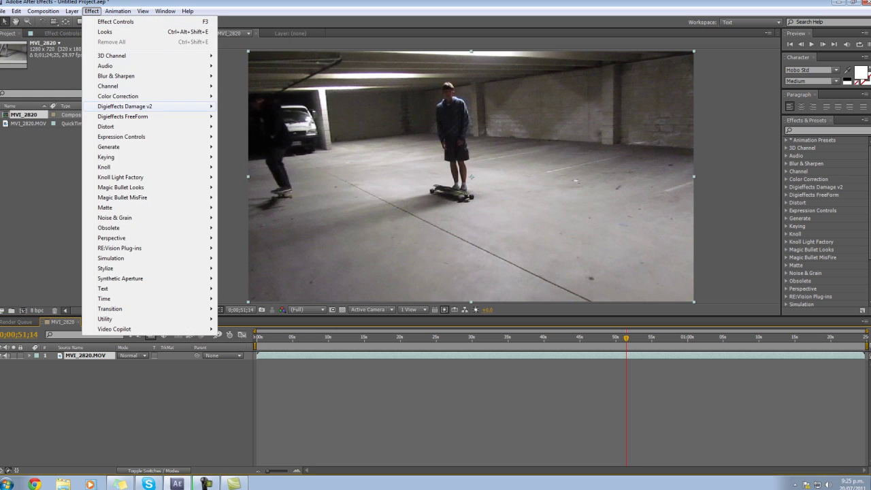
mouse_move(122, 187)
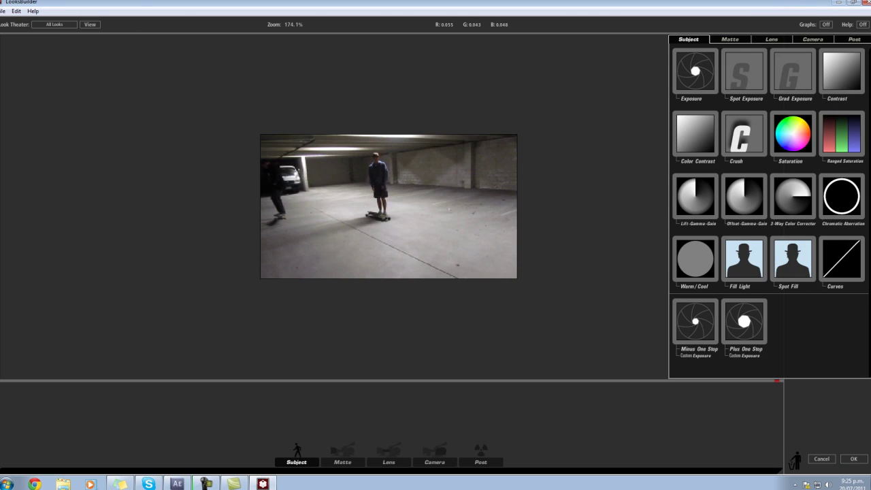
click(854, 40)
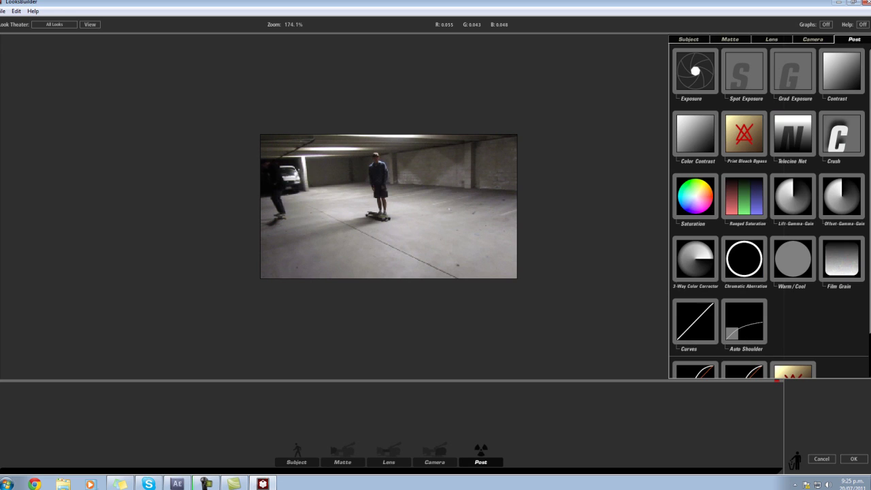
drag(695, 321, 434, 413)
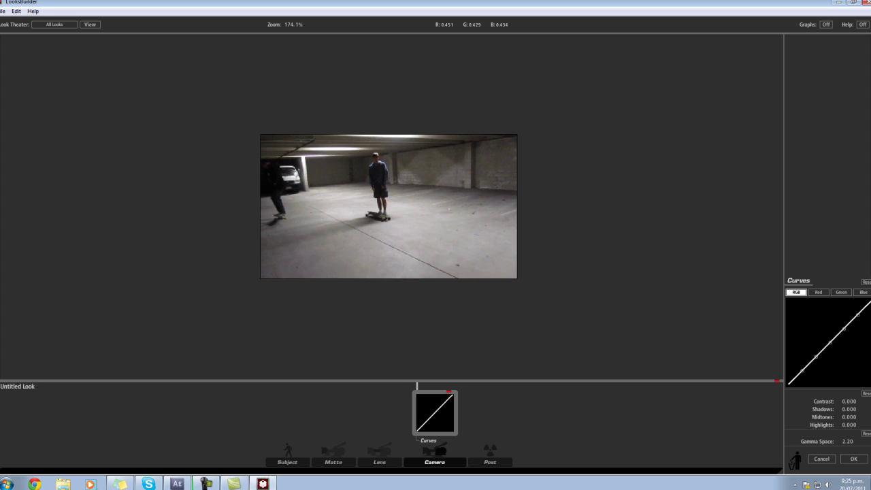
Shape the RGB curve into an S-curve by lowering the shadow points and raising the highlight points.
drag(802, 371, 815, 360)
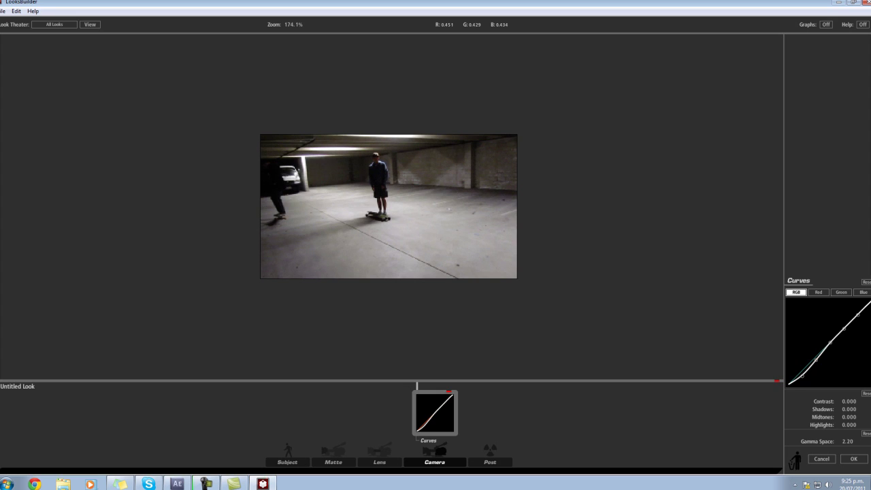
mouse_move(843, 328)
mouse_down()
mouse_move(857, 306)
mouse_move(844, 317)
mouse_up()
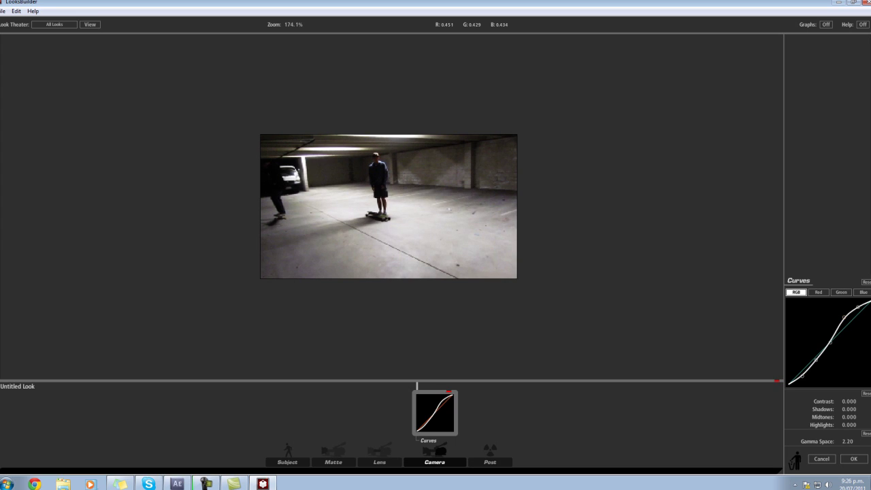
mouse_move(815, 359)
mouse_down()
mouse_move(803, 384)
mouse_move(816, 367)
mouse_up()
Add the Nice And Warm color filter to the Matte stage, soften its tint to R 1.00, G 0.88, B 0.73, and apply the look.
mouse_move(870, 204)
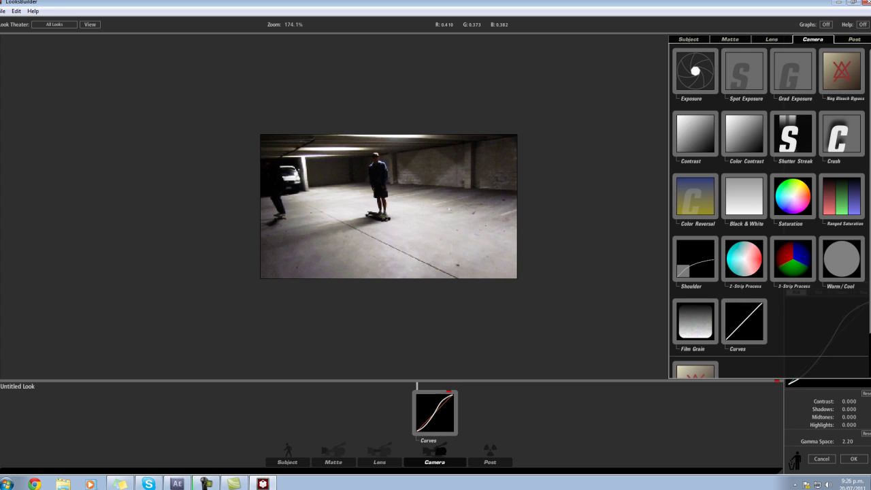
click(772, 39)
click(730, 39)
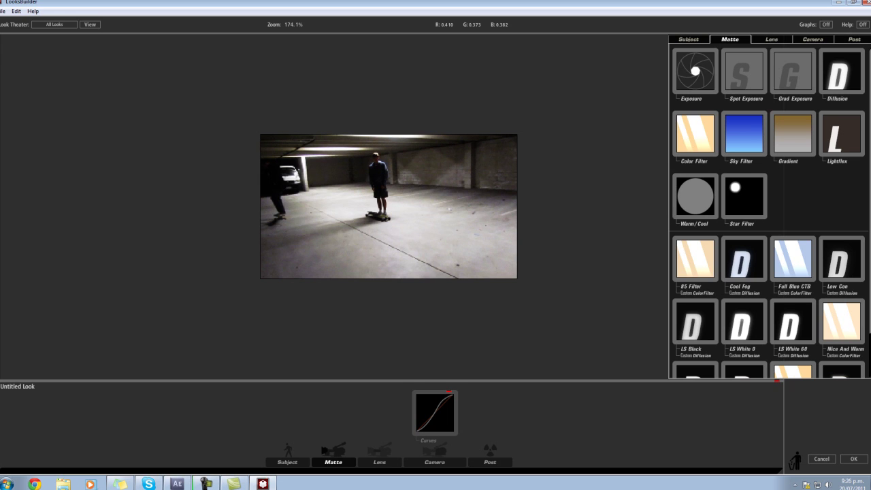
drag(842, 321, 446, 226)
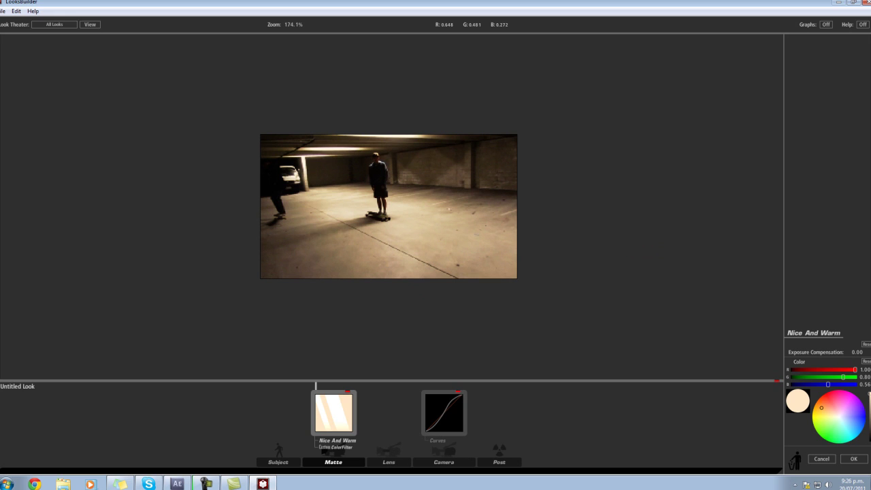
drag(822, 407, 824, 409)
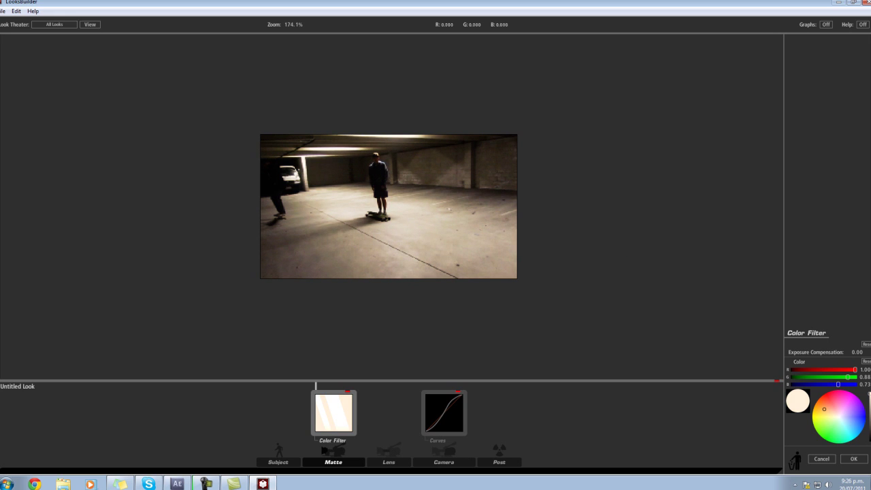
click(853, 458)
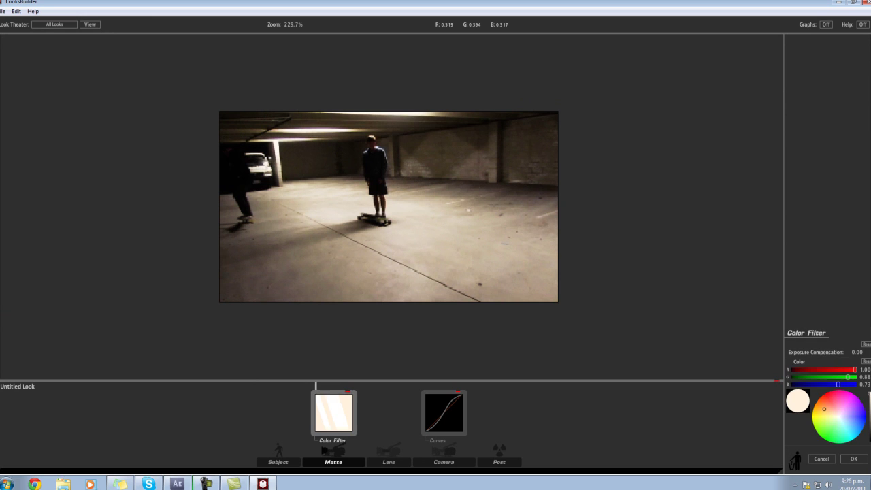
Try a pale blue tint on the Color Filter, and reopen the look to set a warm white of R 1.00, G 0.95, B 0.85.
drag(824, 409, 853, 417)
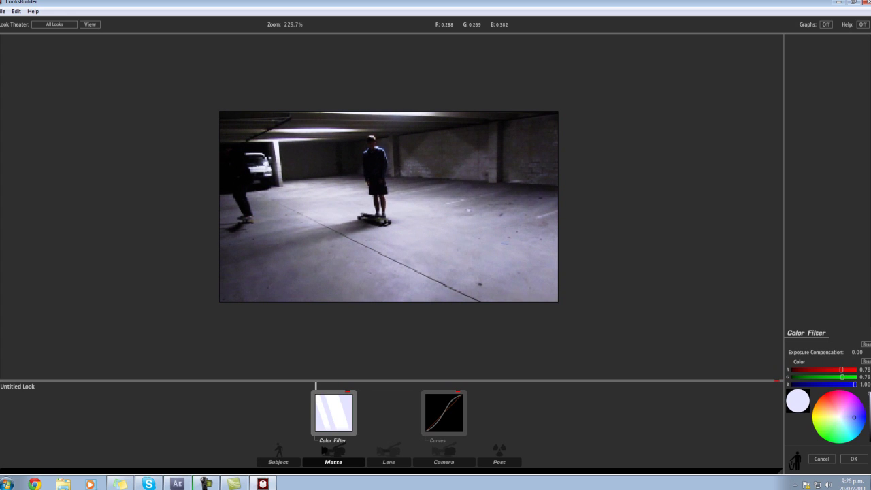
click(853, 458)
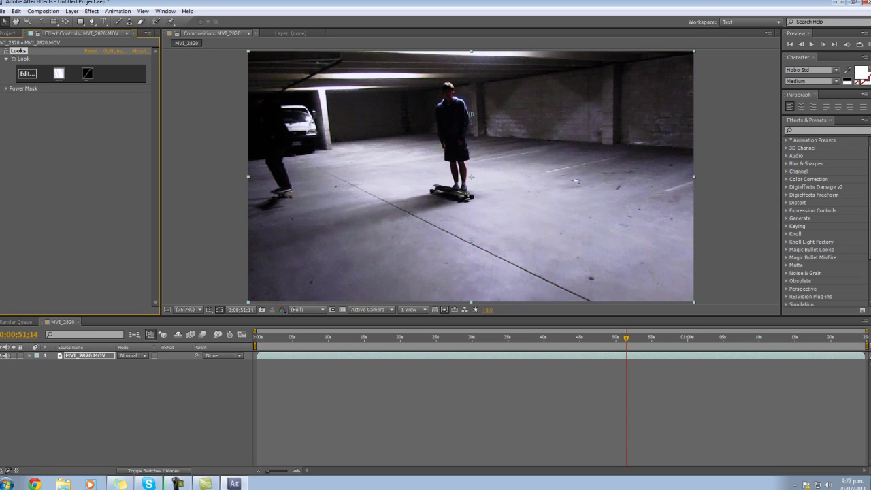
click(27, 73)
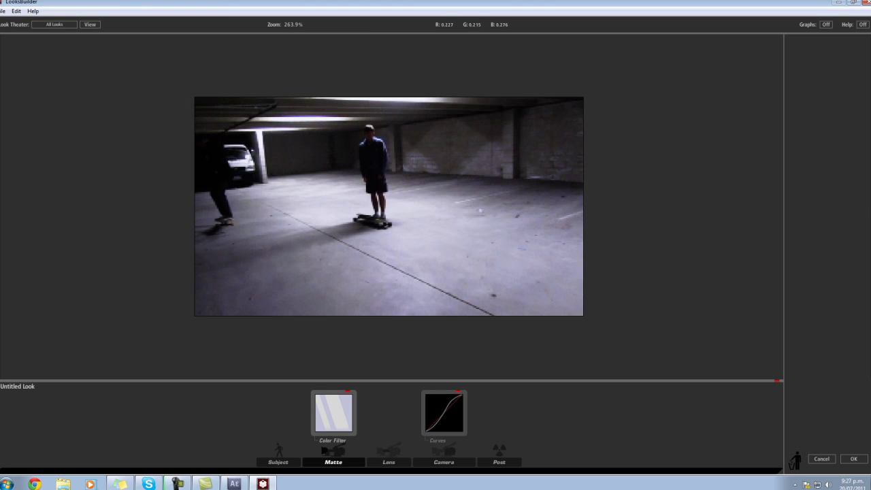
drag(845, 417, 826, 413)
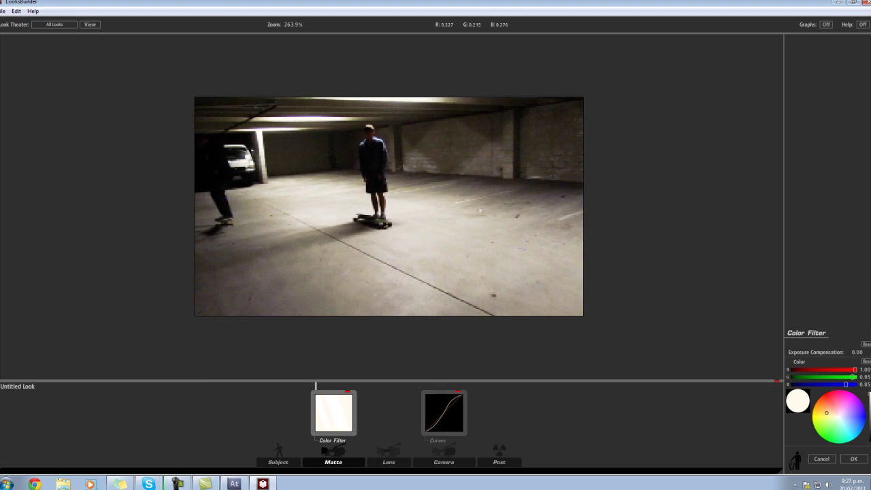
Try a Diffusion tool in the look's Matte stage and remove it again.
mouse_move(869, 286)
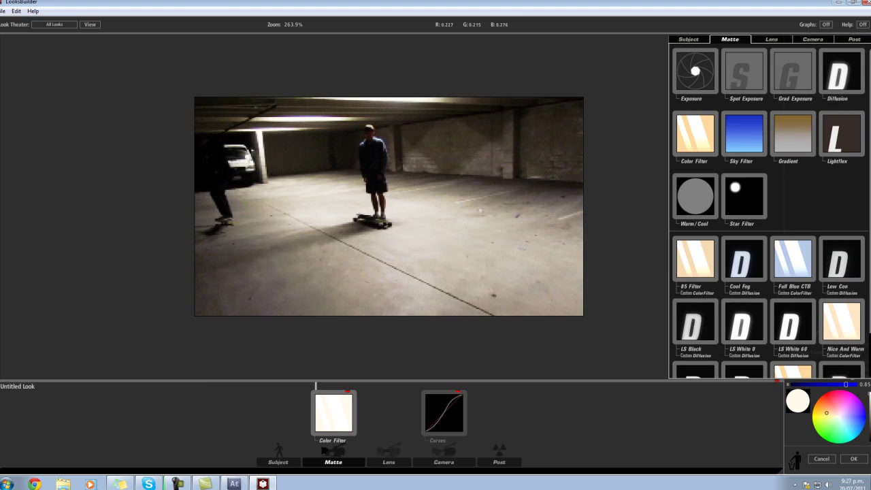
scroll(768, 211, down, 3)
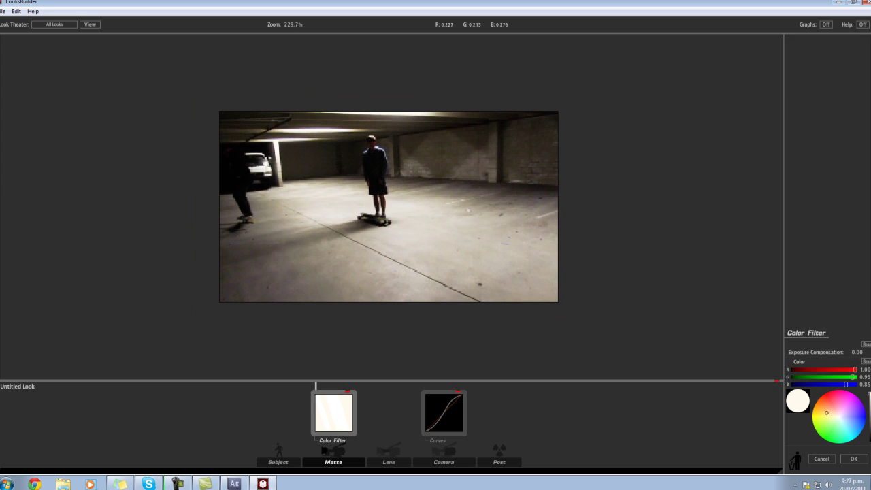
scroll(769, 211, up, 2)
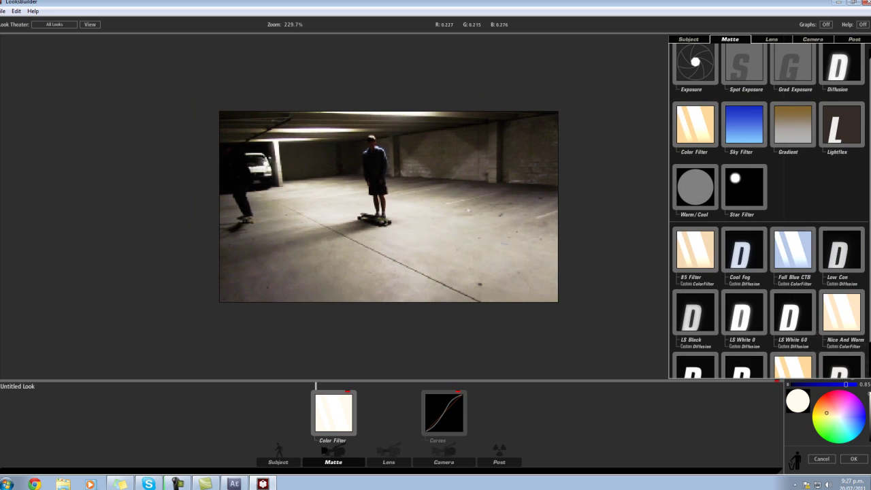
drag(839, 65, 389, 231)
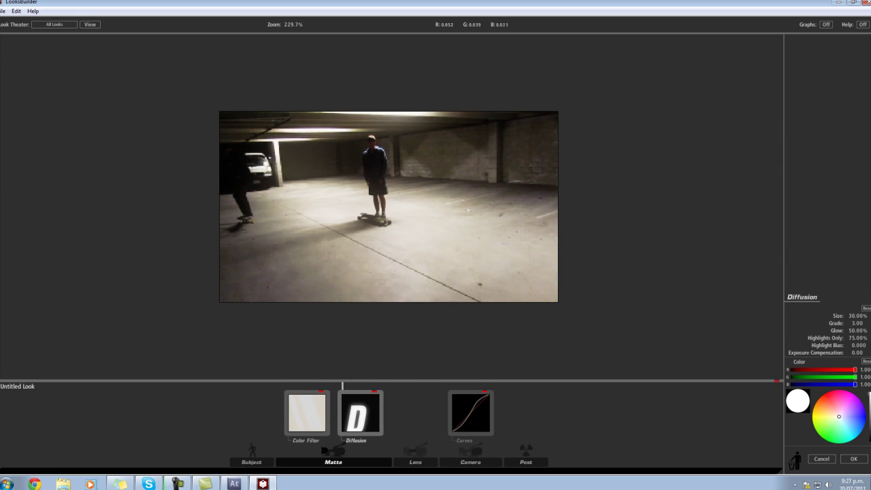
key(Delete)
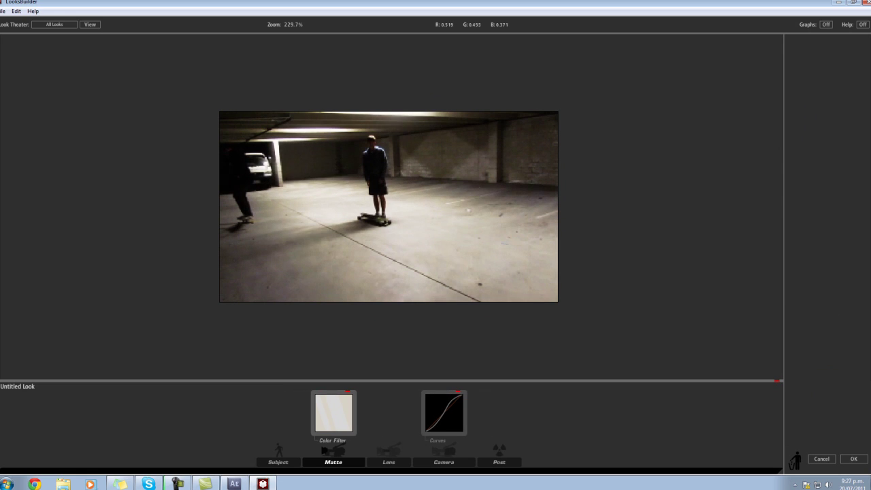
Add an Edge Softness tool to the Lens stage, set its spread to 0.312, and apply the look to the footage.
mouse_move(827, 208)
scroll(769, 208, up, 1)
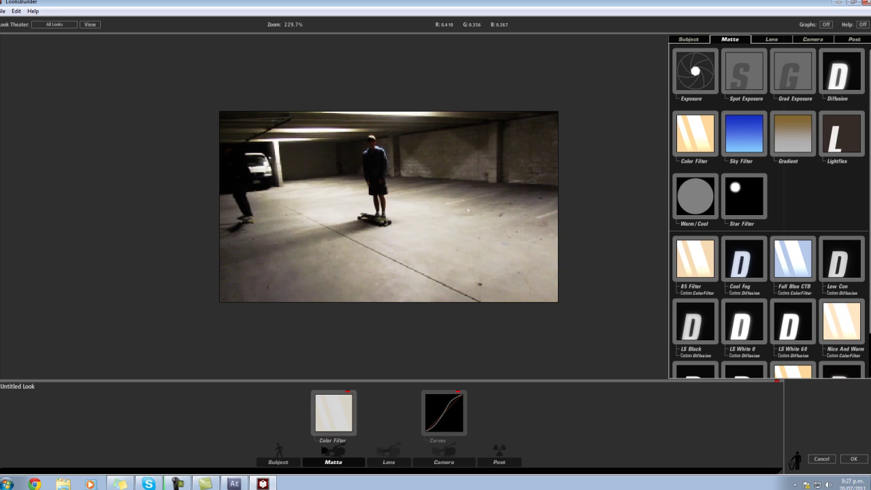
click(689, 40)
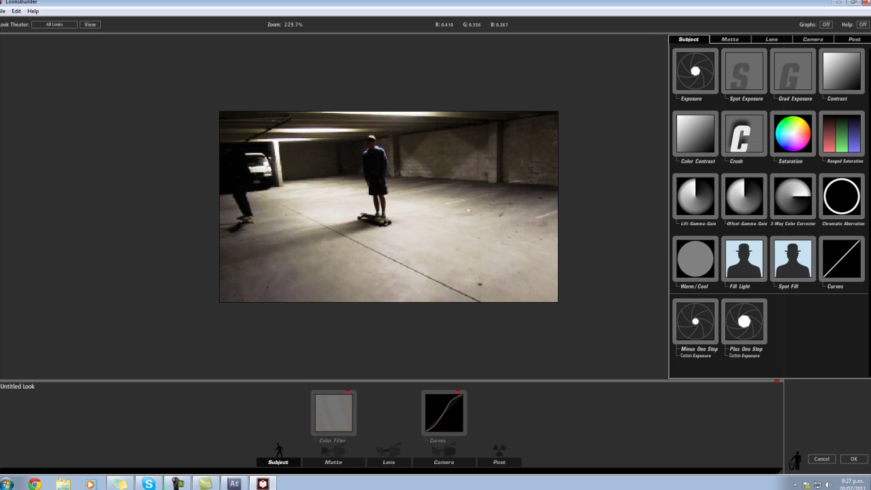
click(771, 39)
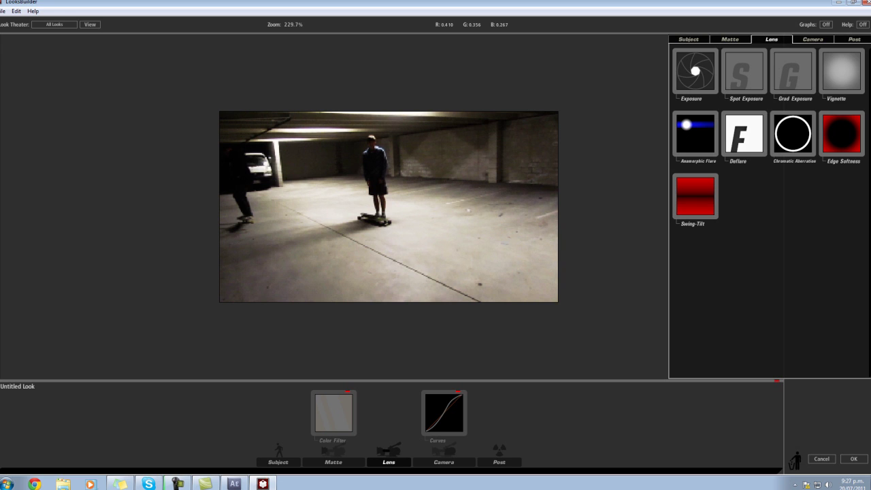
drag(842, 134, 389, 204)
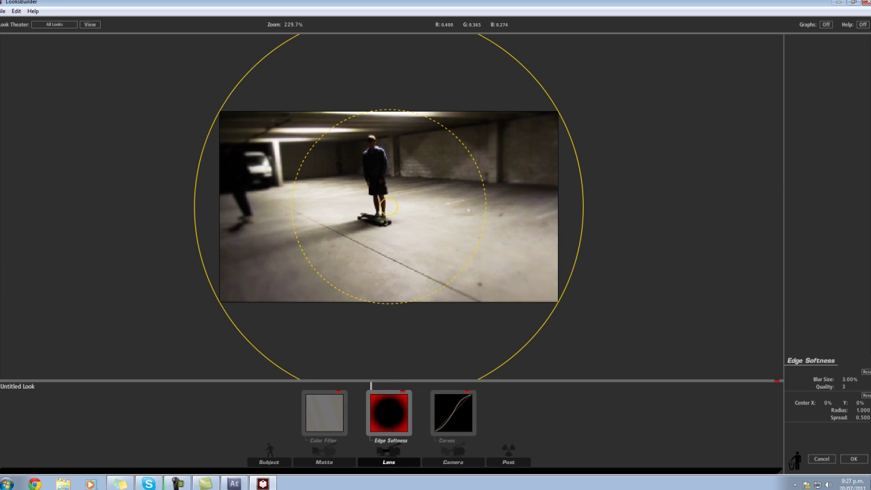
mouse_move(863, 417)
mouse_down()
mouse_move(842, 417)
mouse_move(850, 418)
mouse_up()
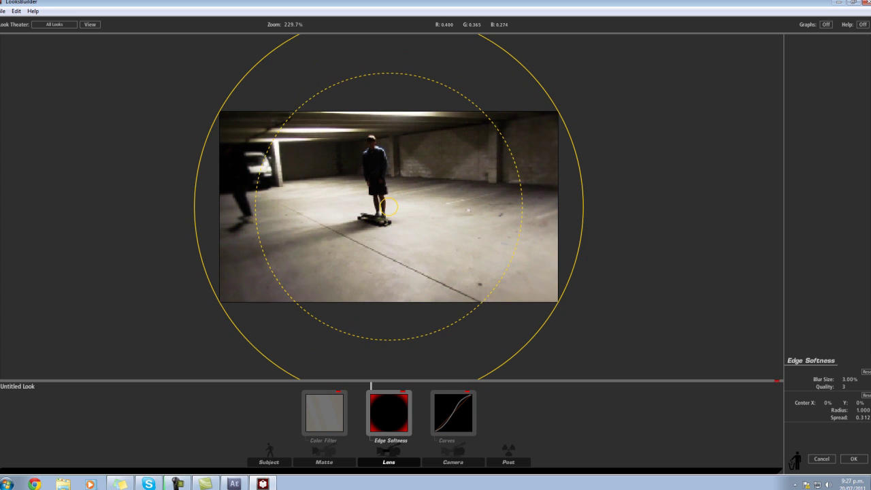
click(853, 458)
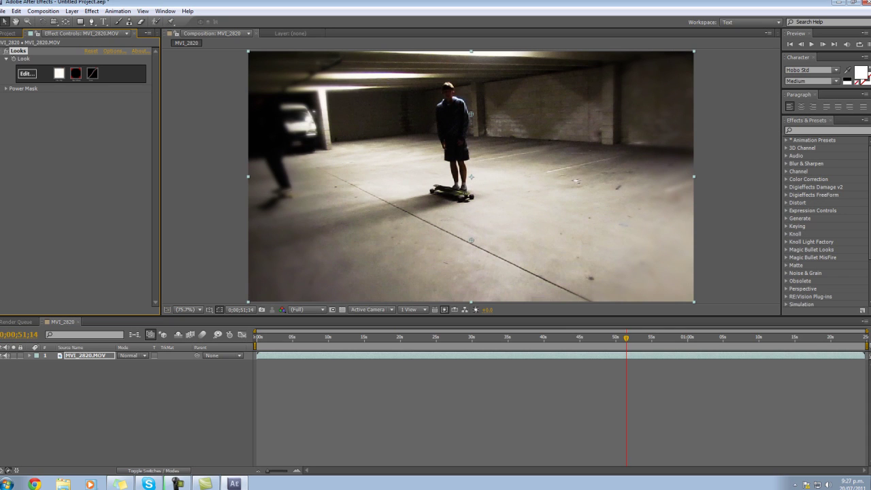
Reopen the look and examine the tools available for the Camera, Post, Subject and Matte stages.
click(27, 73)
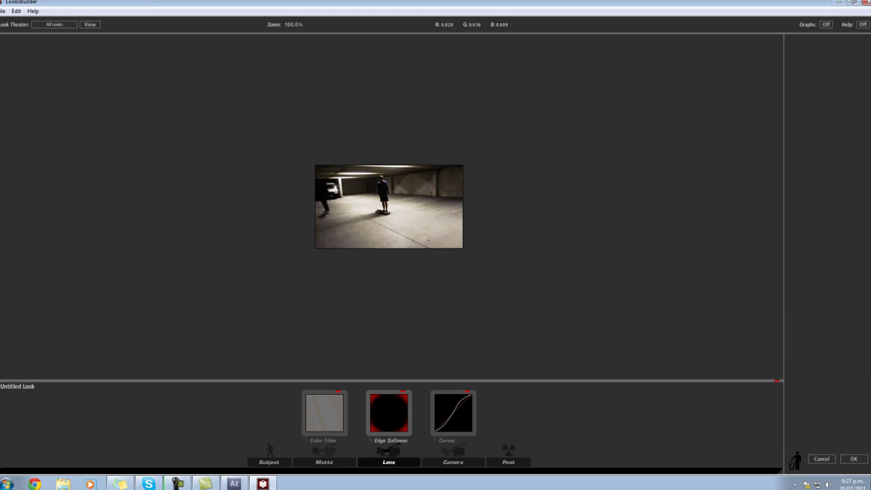
mouse_move(827, 204)
click(812, 39)
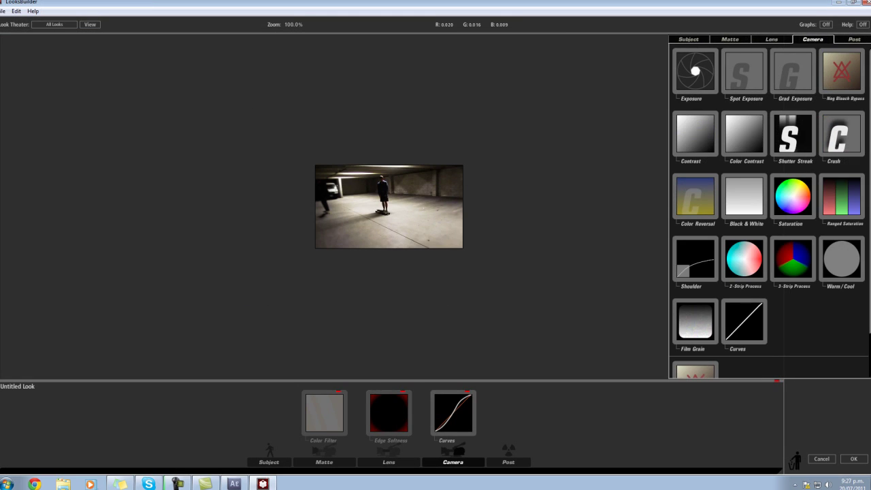
click(854, 39)
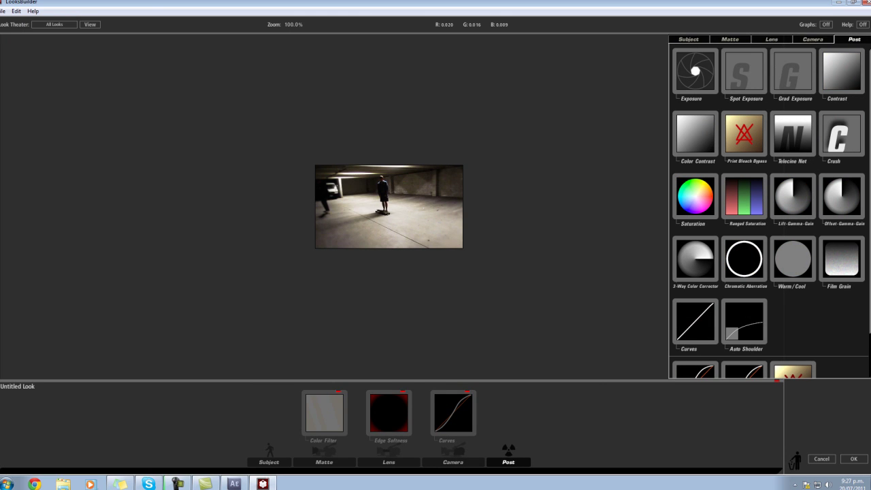
click(688, 40)
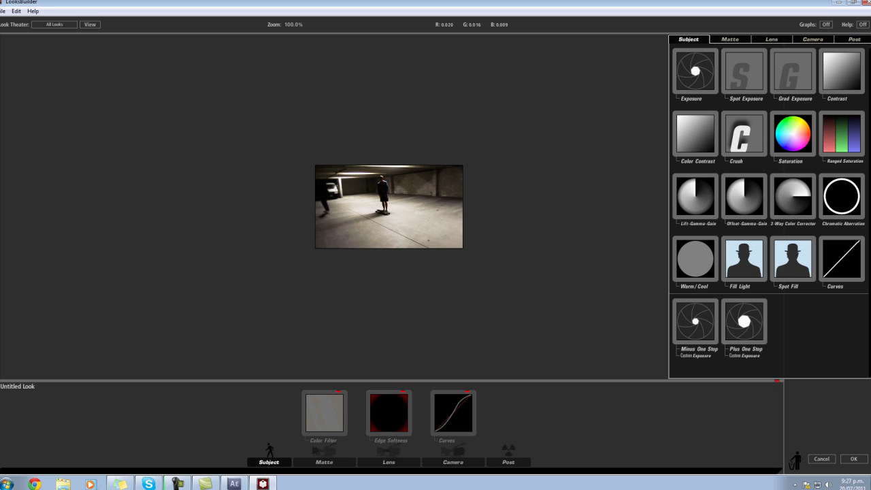
click(730, 40)
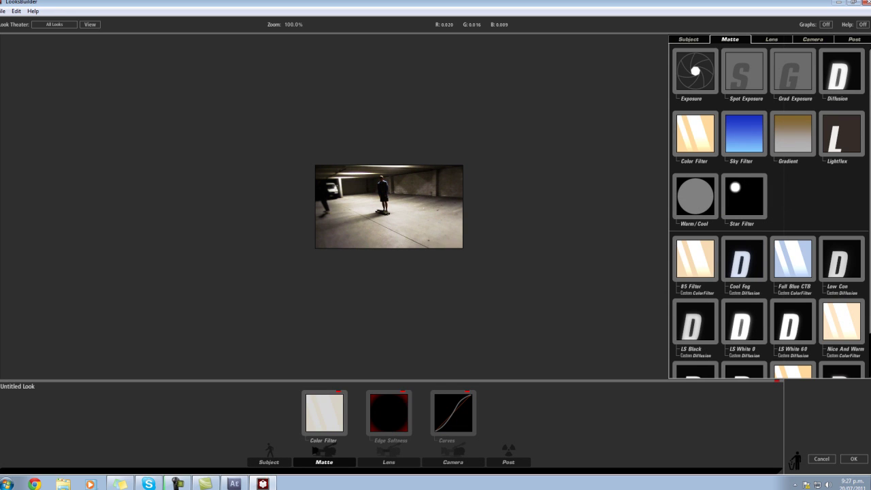
scroll(769, 211, down, 1)
Try the Full Blue CTB filter in place of the Matte stage's Color Filter, clear all tools, and discard the look changes.
click(324, 413)
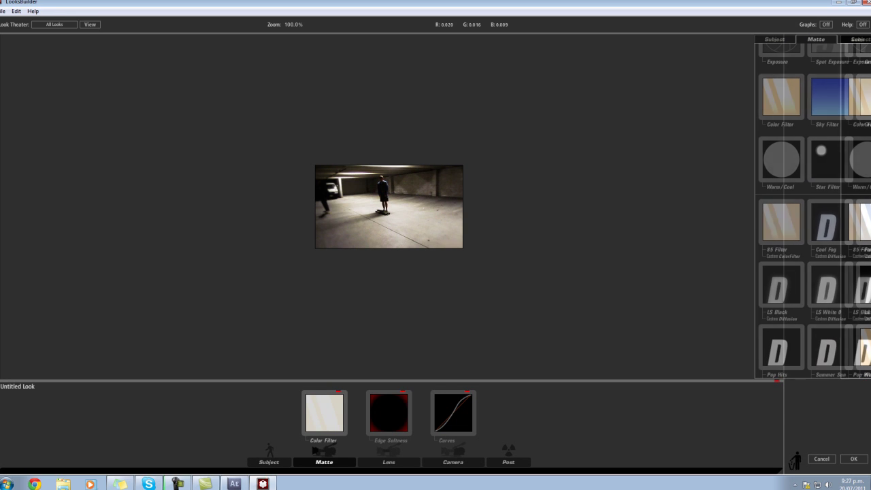
key(Delete)
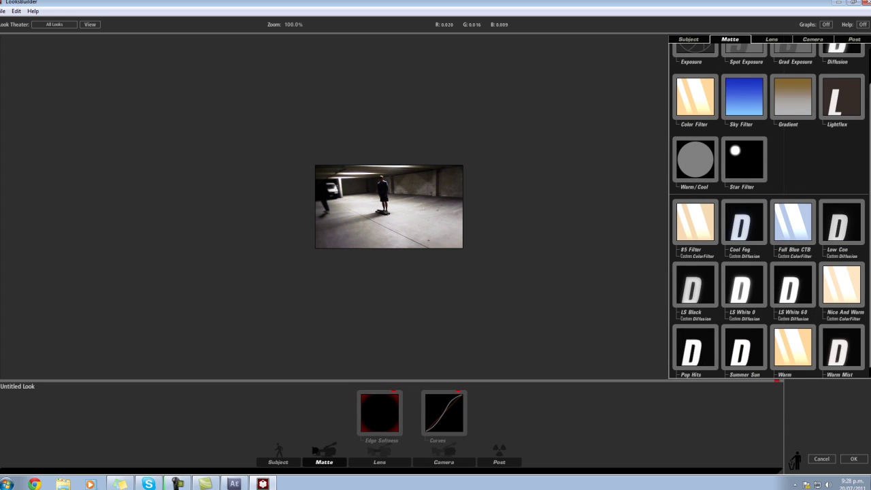
drag(792, 221, 325, 412)
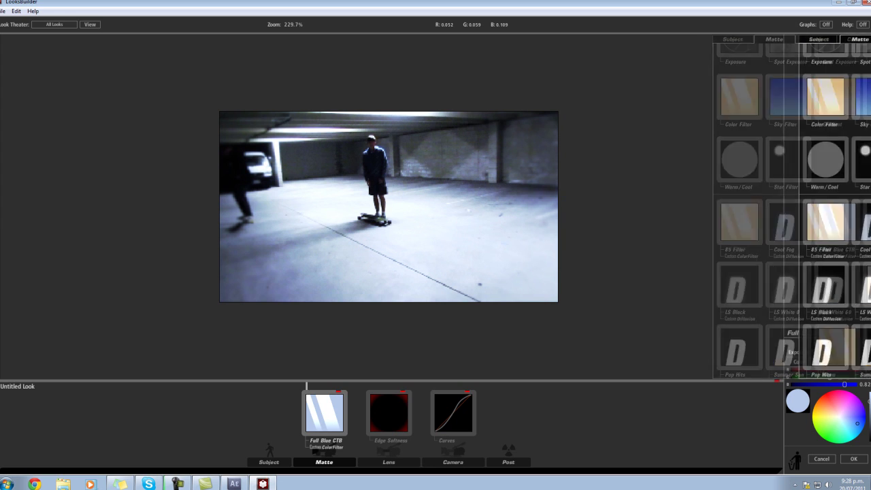
key(Delete)
key(Delete)
key(Delete)
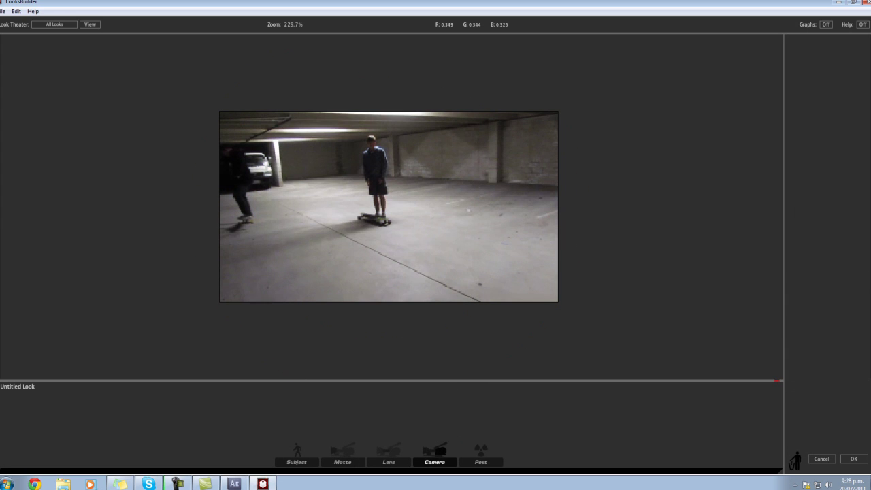
key(Escape)
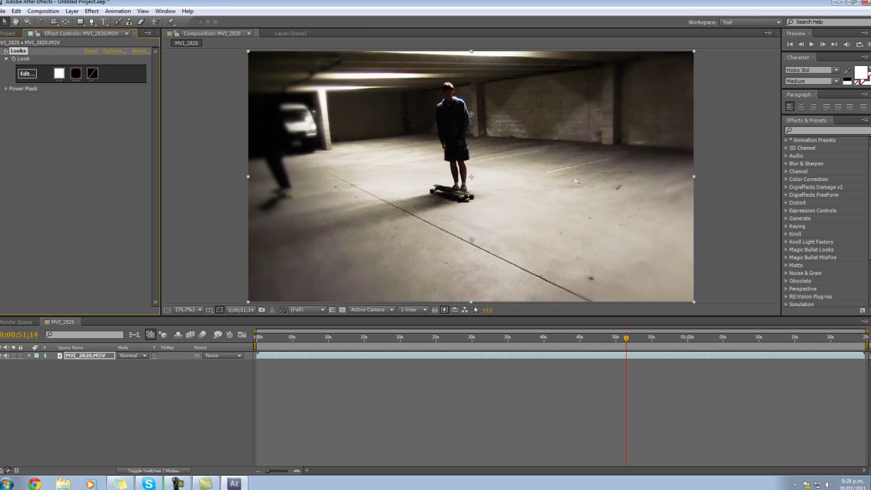
Remove the Color Filter, Edge Softness and Curves tools from the footage's look and apply the emptied look.
click(26, 74)
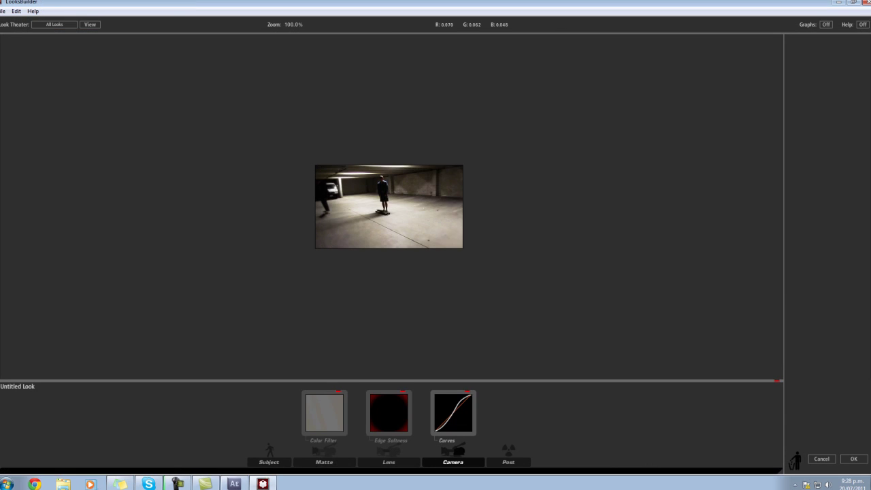
click(324, 411)
key(Delete)
key(Delete)
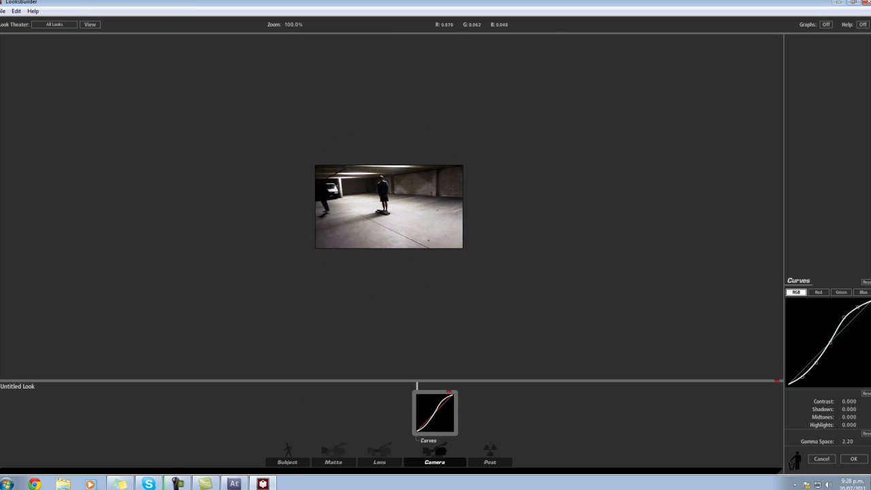
key(Delete)
key(Return)
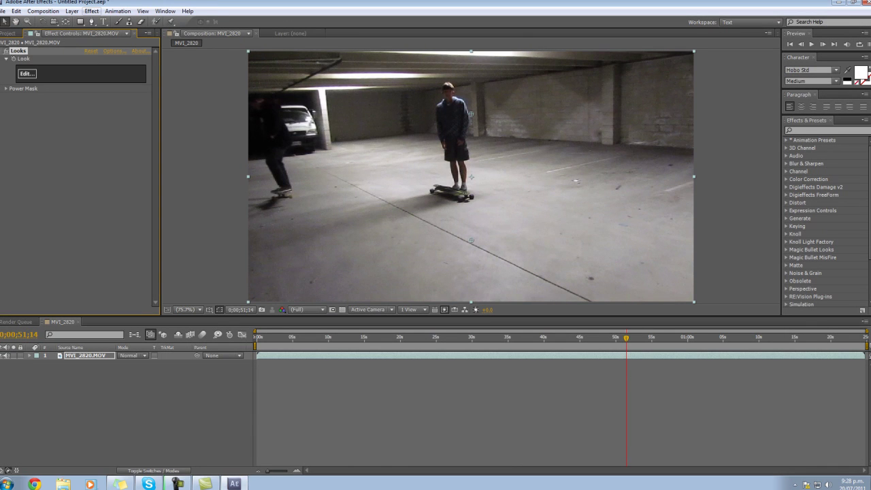
Create an adjustment layer above the MVI_2820 footage and rename it CC.
click(92, 11)
click(86, 355)
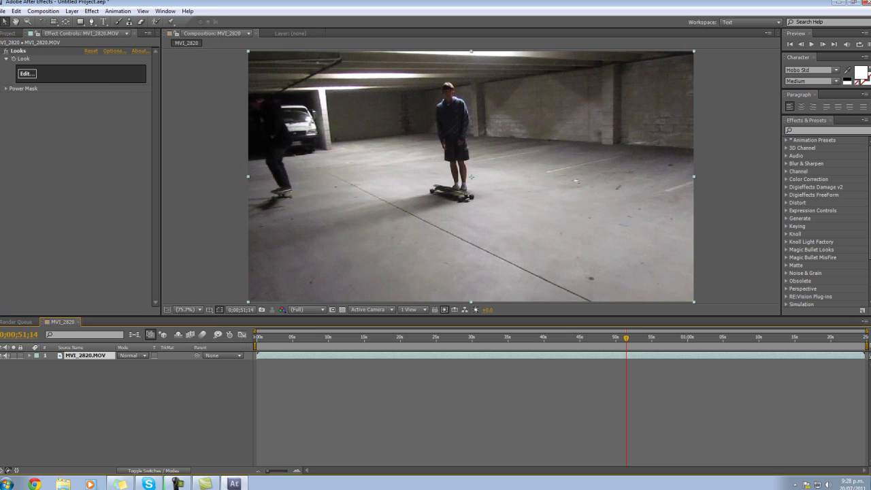
key(ctrl+alt+y)
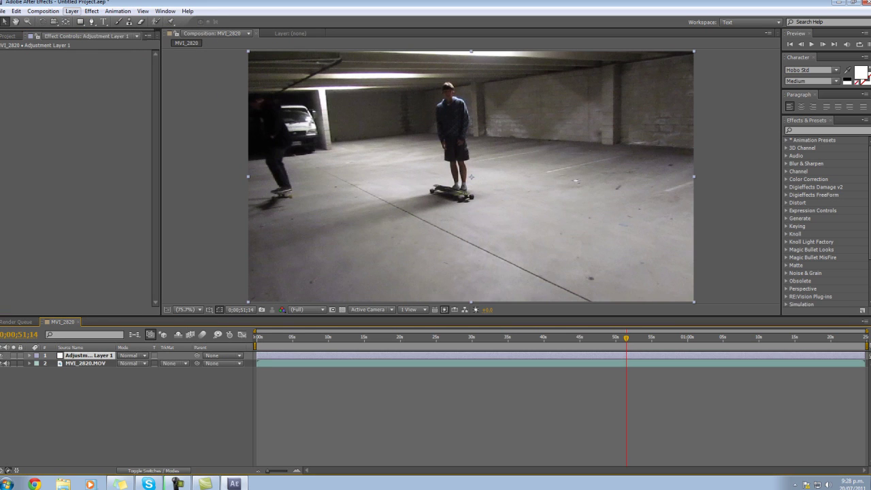
click(72, 11)
mouse_move(84, 21)
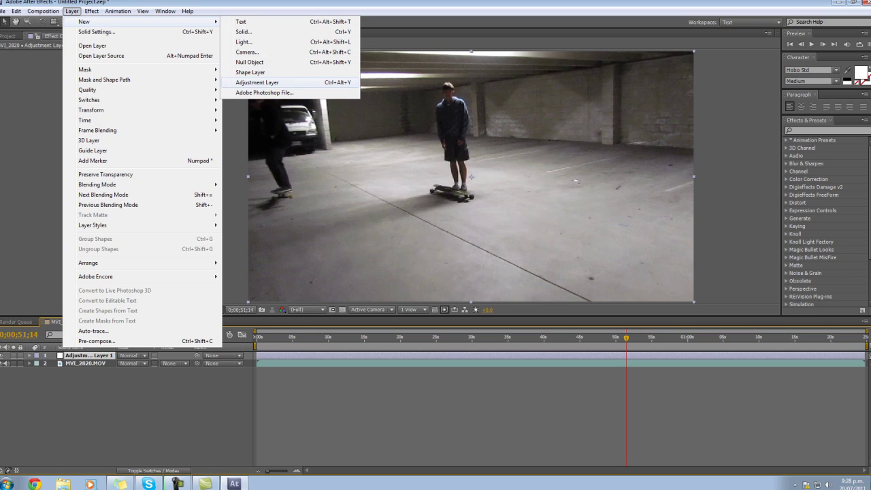
key(Escape)
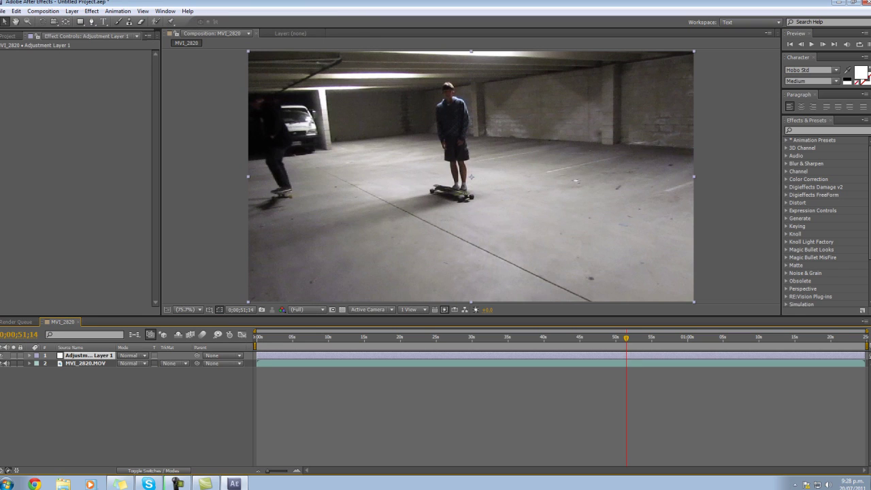
key(Return)
text(CC)
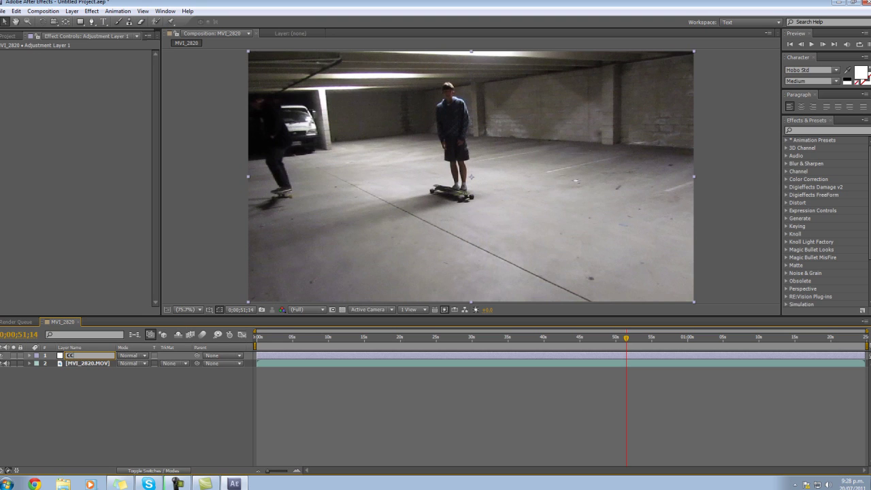
key(Return)
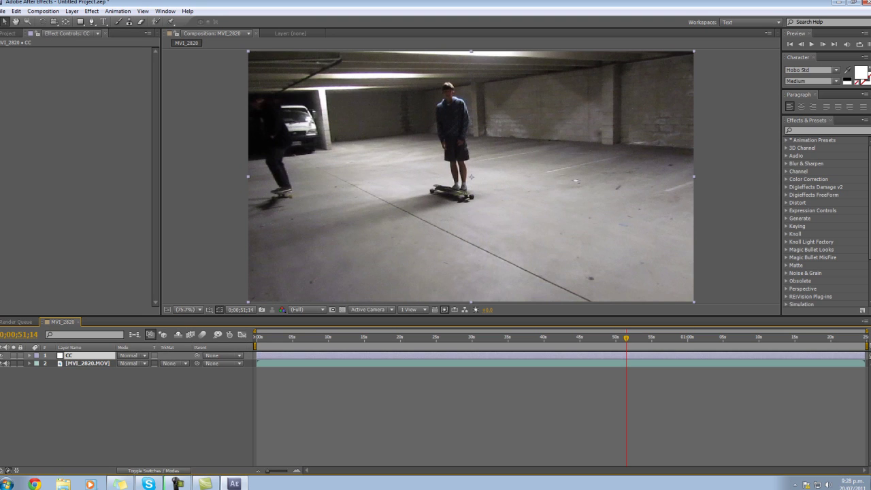
Apply the Sharpen effect to the CC layer and set its Sharpen Amount to 10.
click(91, 11)
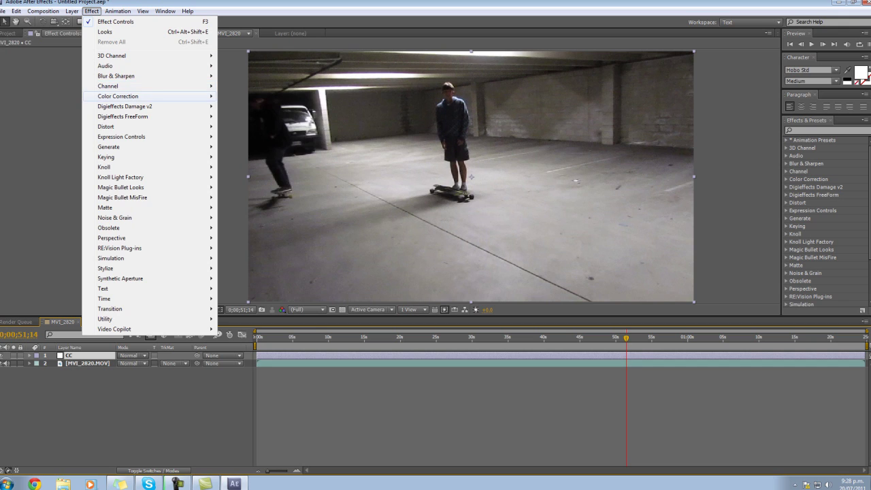
mouse_move(119, 96)
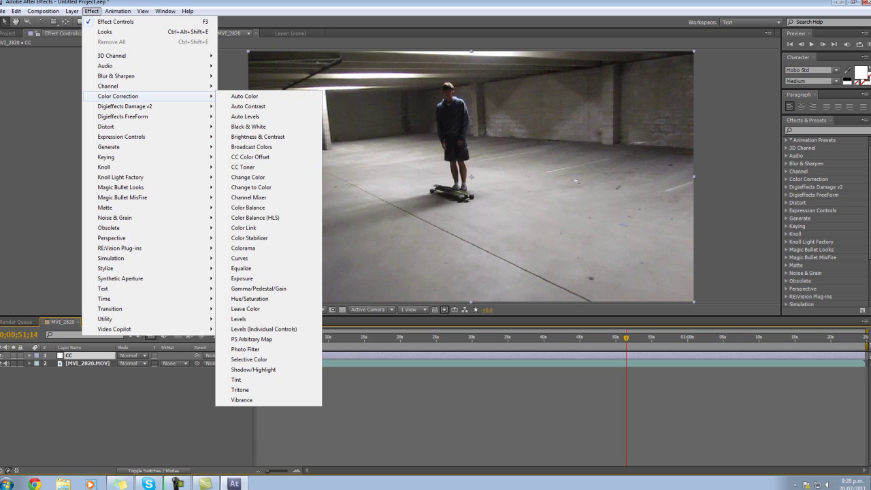
mouse_move(116, 76)
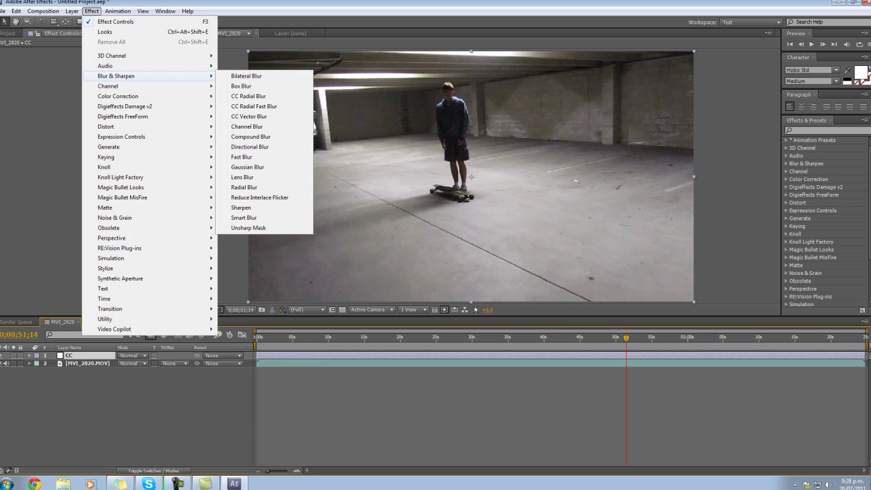
click(241, 208)
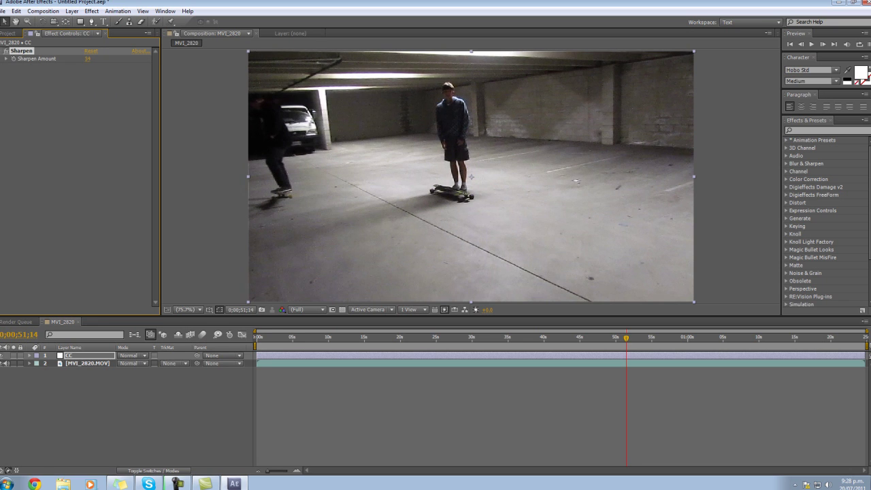
mouse_move(87, 58)
mouse_down()
mouse_move(184, 59)
mouse_move(80, 59)
mouse_move(90, 59)
mouse_up()
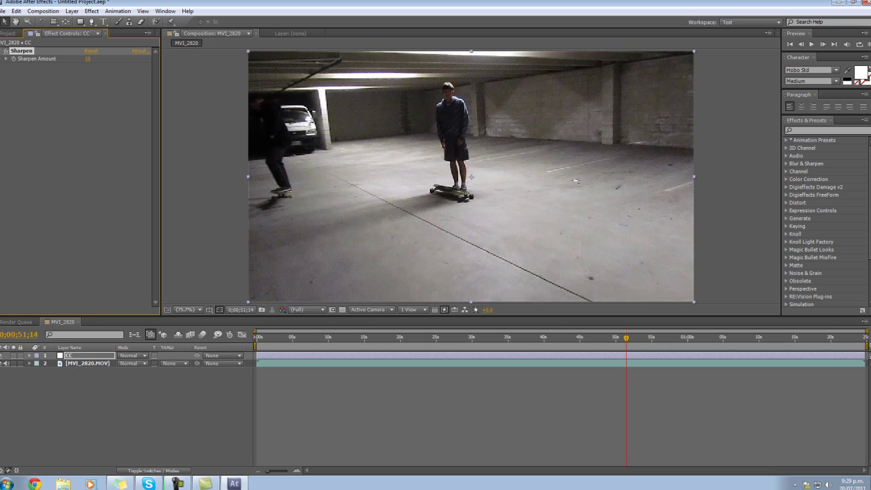
click(85, 122)
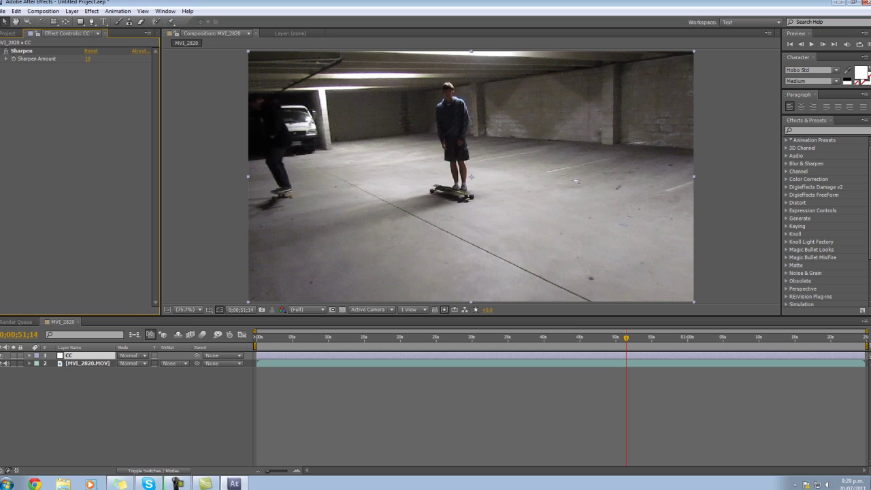
Create a second adjustment layer above CC and rename it Fast Blur.
click(91, 11)
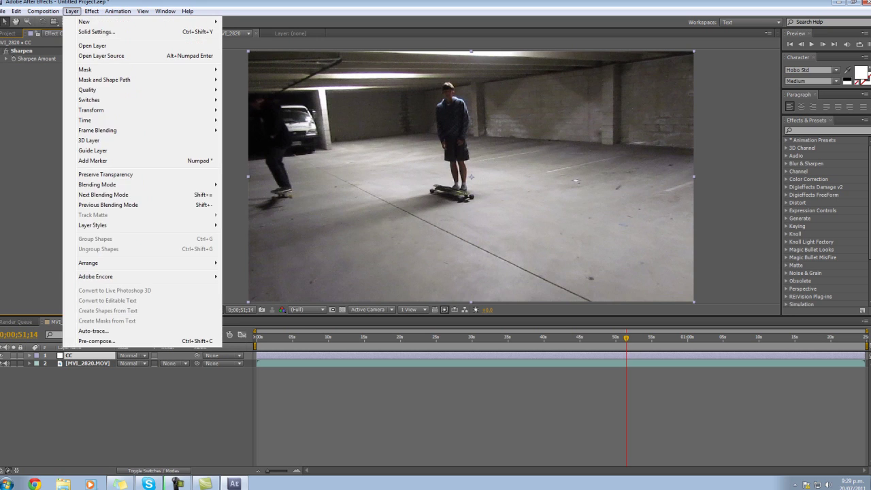
click(72, 11)
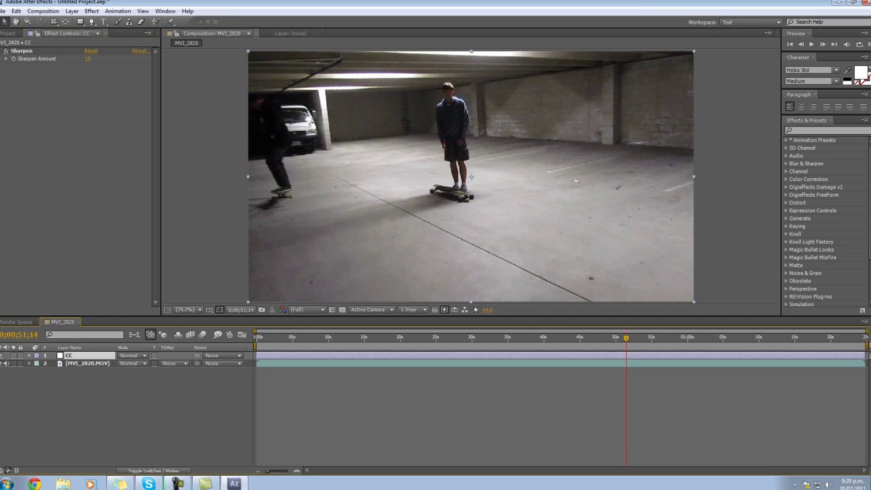
key(ctrl+alt+y)
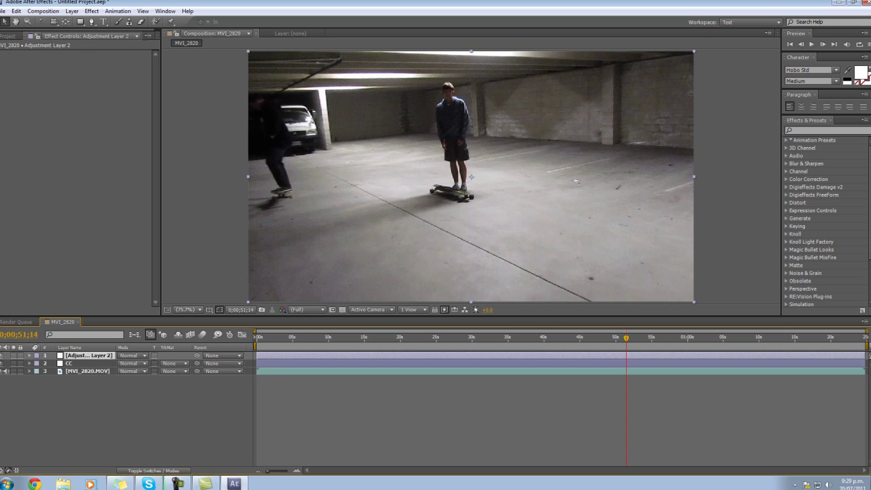
key(Return)
text(Fast)
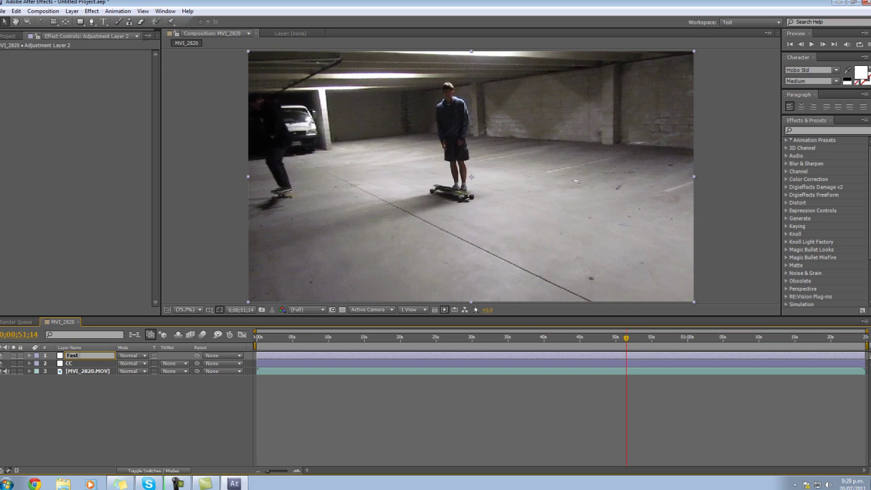
text( Blur)
key(Return)
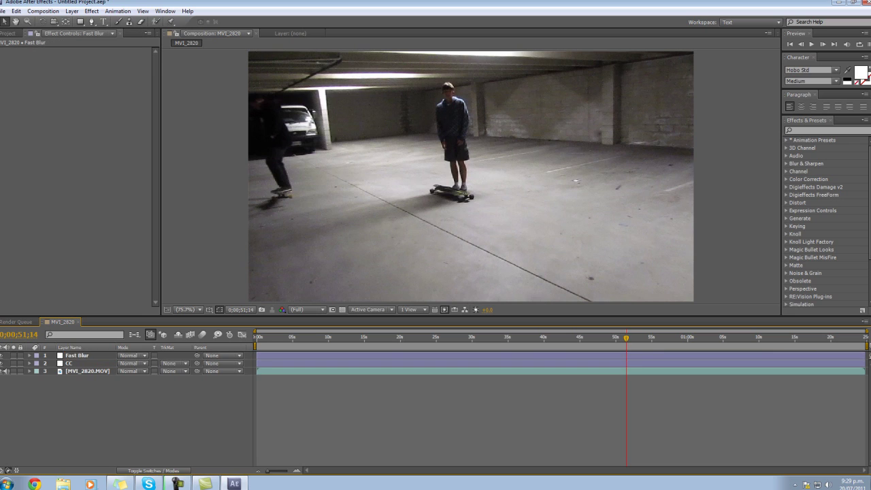
Apply the Fast Blur effect to the Fast Blur layer and raise its Blurriness to about 579.
click(92, 11)
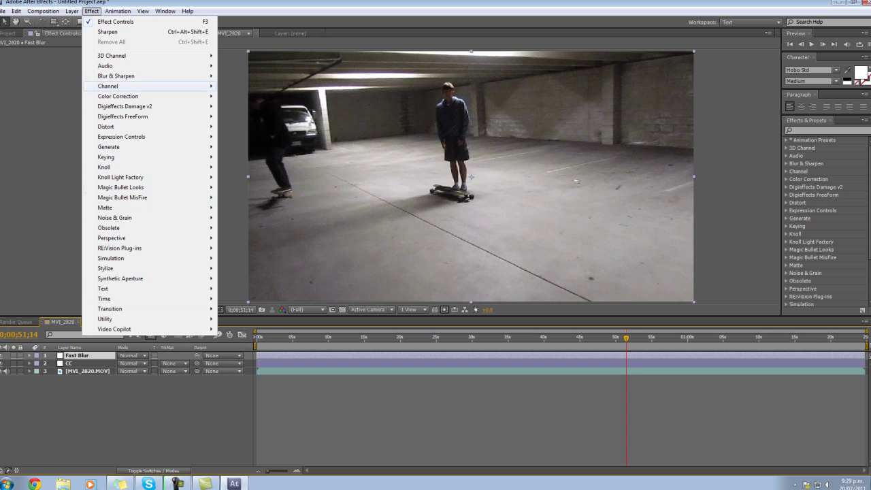
mouse_move(116, 76)
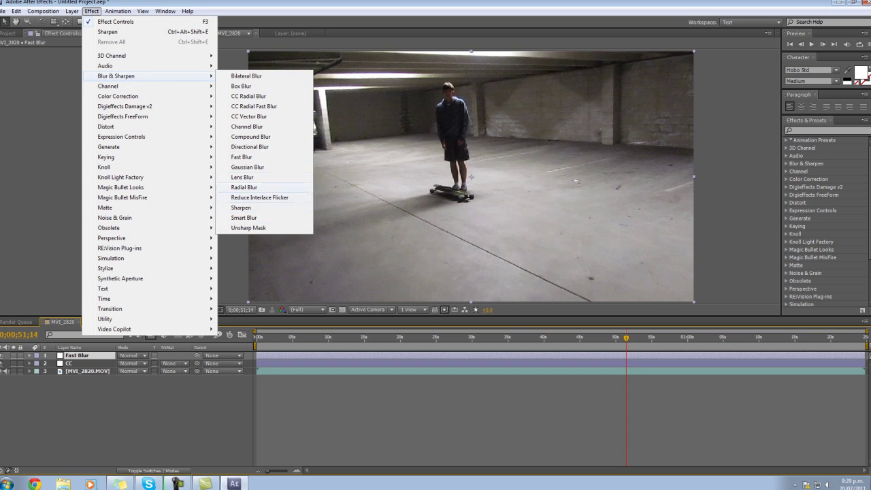
click(241, 157)
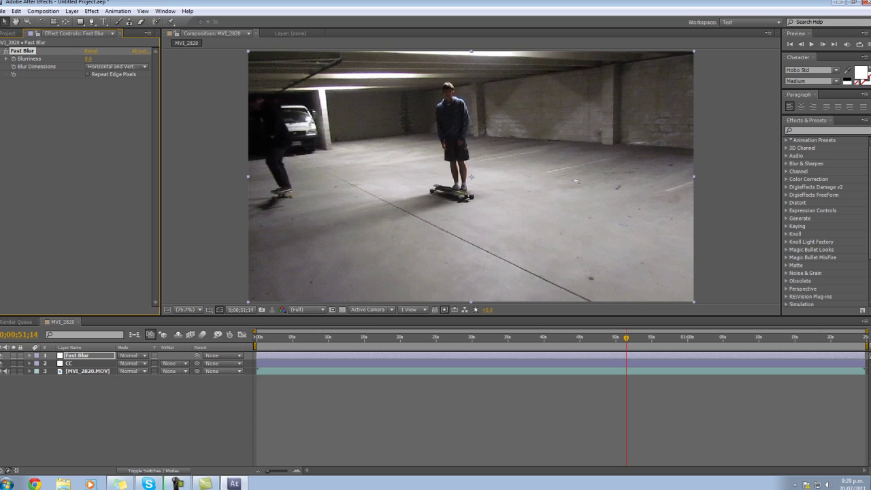
click(81, 355)
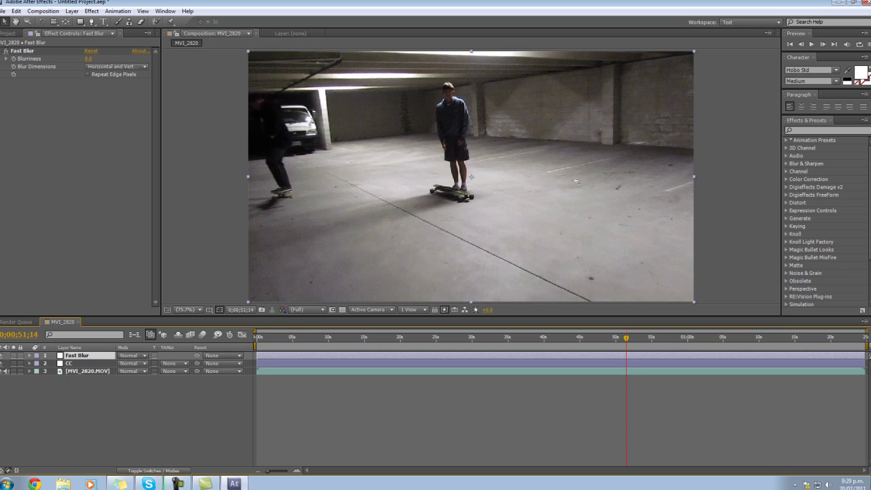
drag(88, 58, 351, 59)
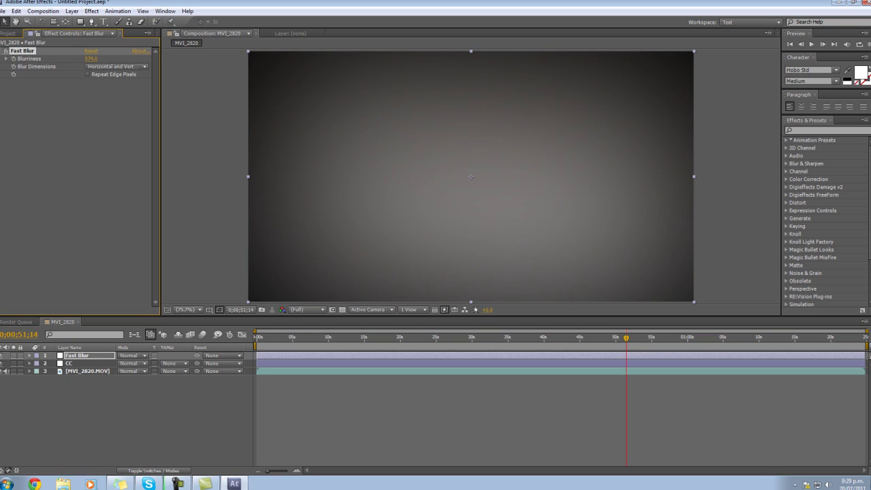
Lower the Fast Blur effect's Blurriness to 20 and turn on Repeat Edge Pixels.
drag(351, 59, 125, 59)
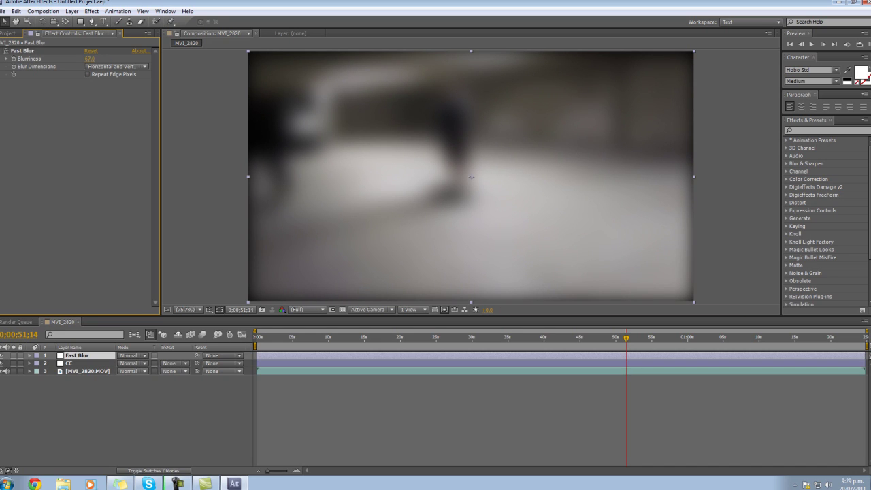
click(87, 74)
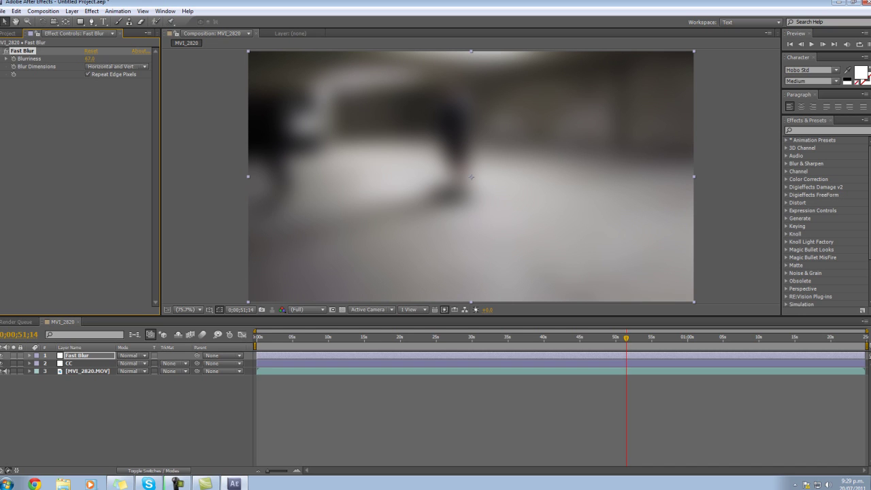
drag(89, 59, 61, 58)
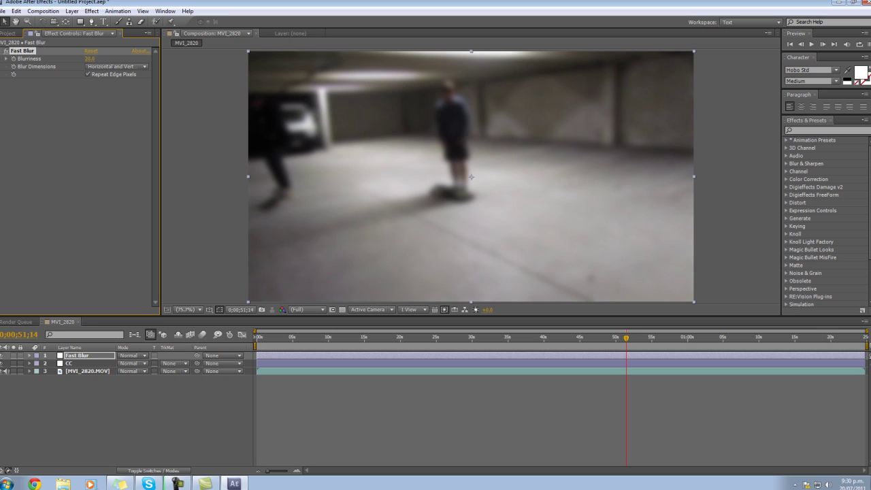
Set the Fast Blur layer's blending mode to Overlay and toggle the timeline between layer switches and modes.
click(139, 356)
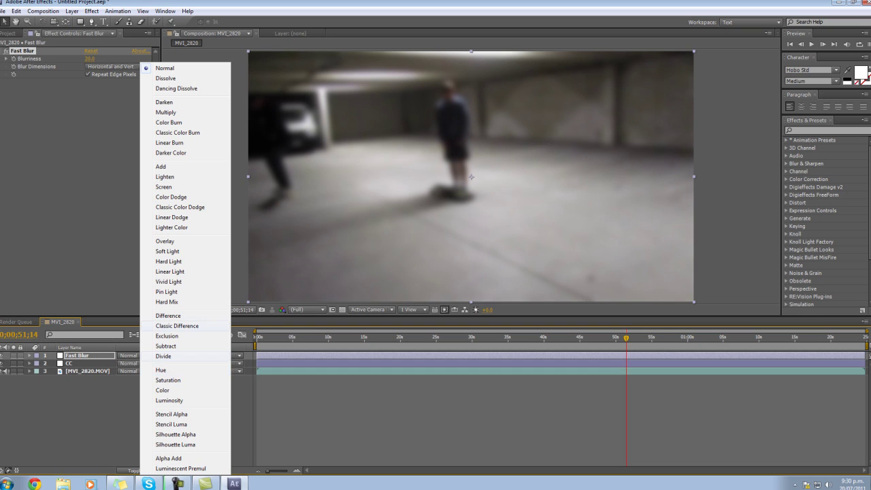
click(165, 241)
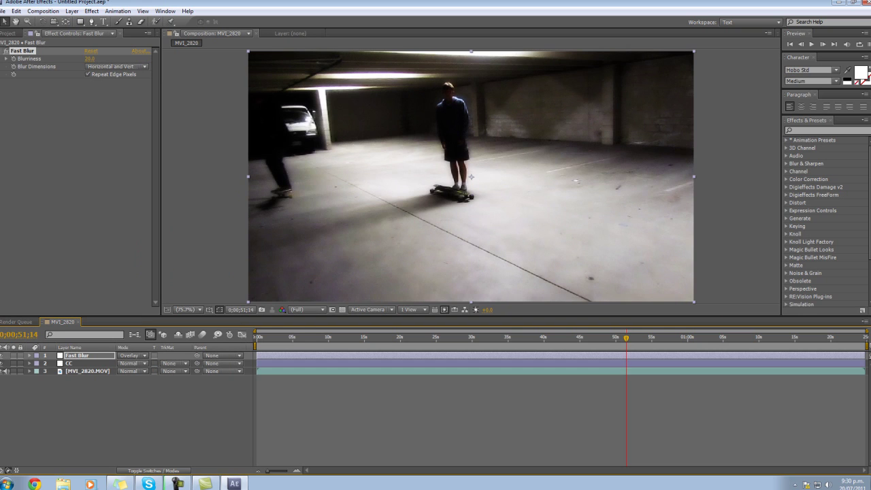
key(F4)
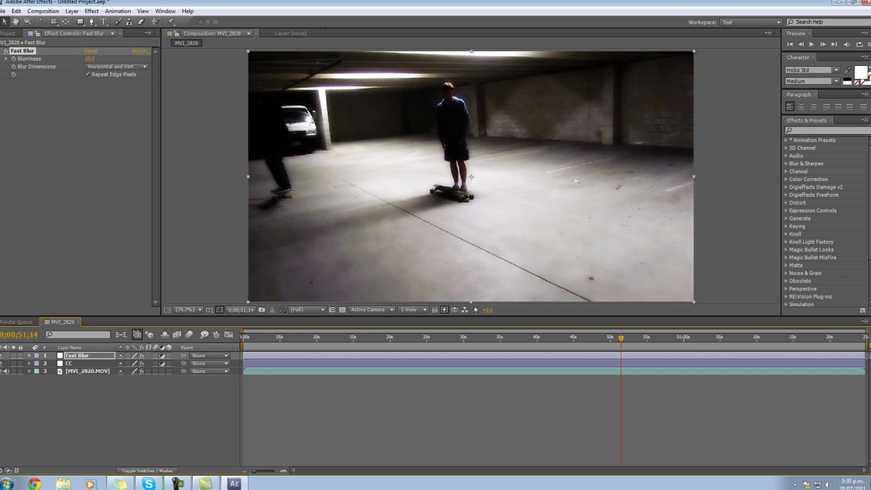
key(F4)
key(F4)
key(F4)
key(F4)
key(F4)
key(F4)
key(F4)
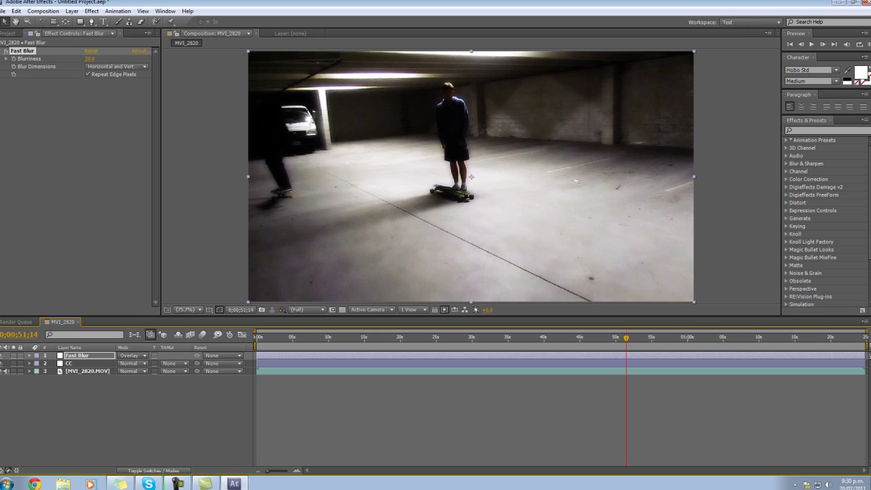
Move the current time to 0;00;52;20 to preview the graded footage.
drag(626, 338, 625, 338)
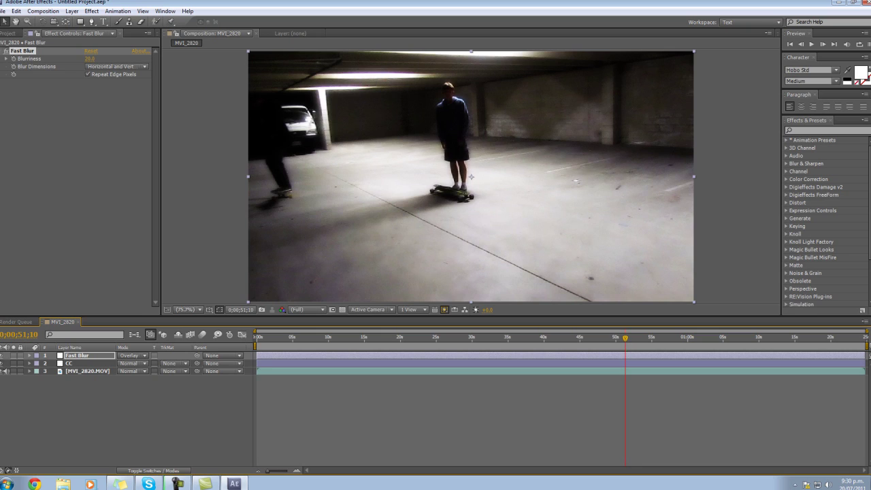
click(591, 338)
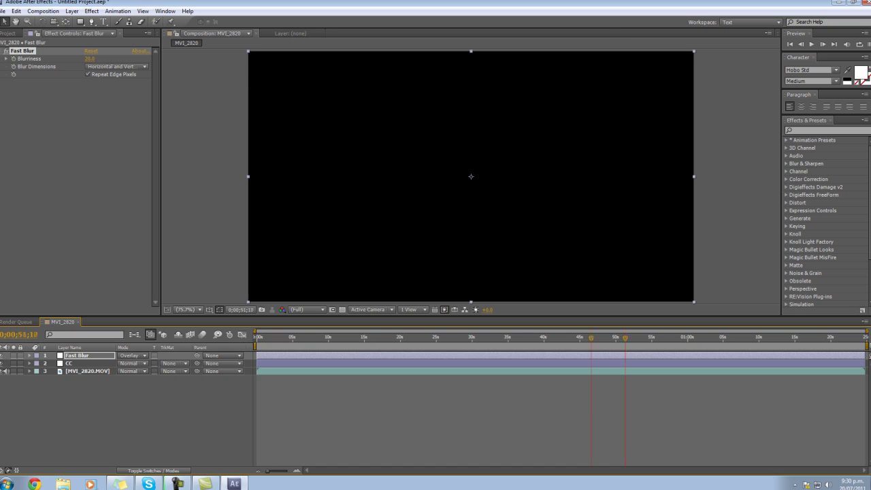
drag(591, 338, 592, 338)
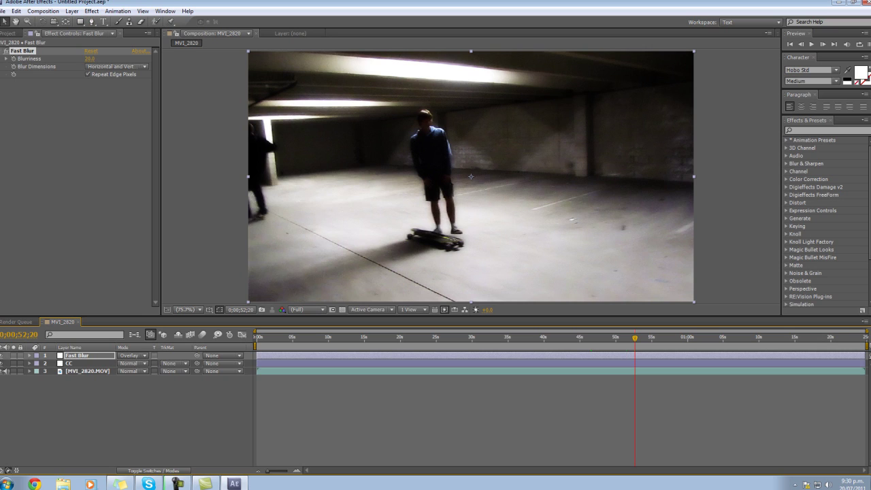
click(87, 371)
click(78, 355)
click(71, 363)
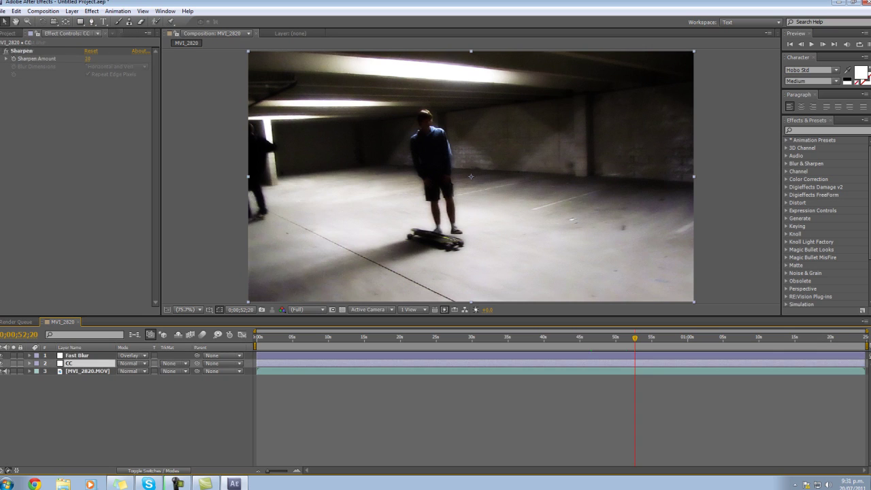
click(88, 370)
click(71, 363)
click(78, 355)
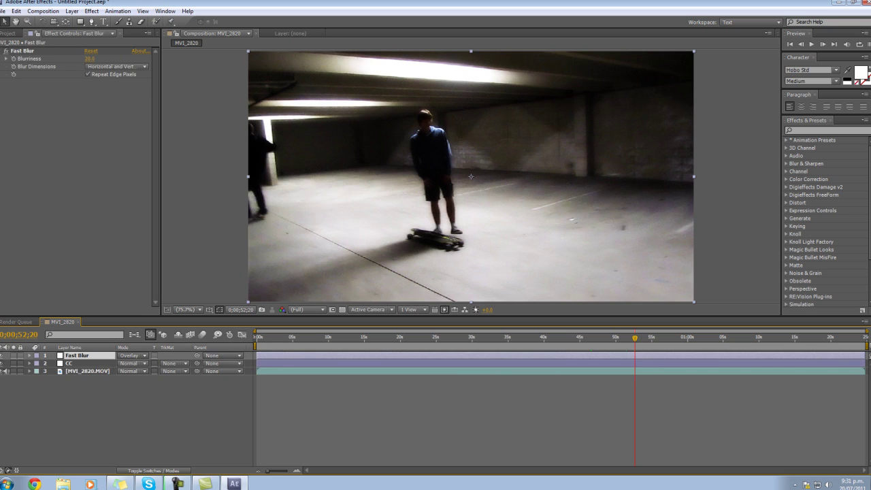
click(87, 371)
click(77, 355)
click(87, 370)
Delete the CC adjustment layer and activate the Pen tool.
click(95, 408)
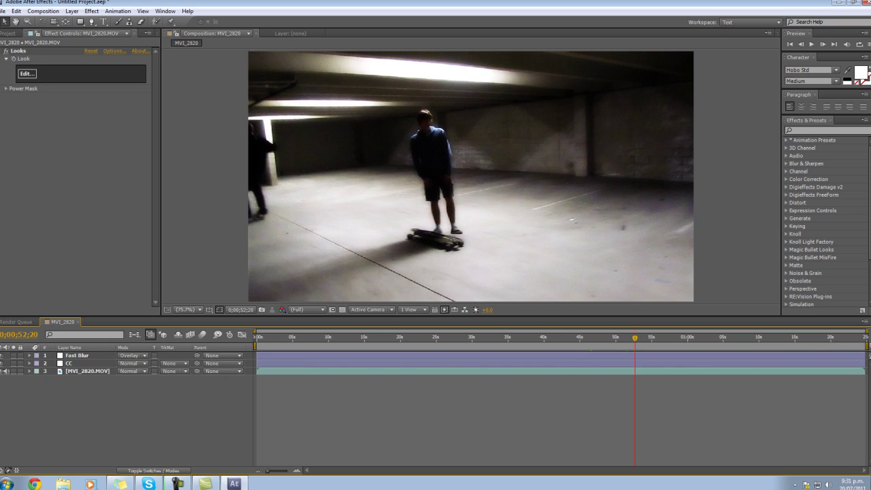
click(70, 363)
key(Delete)
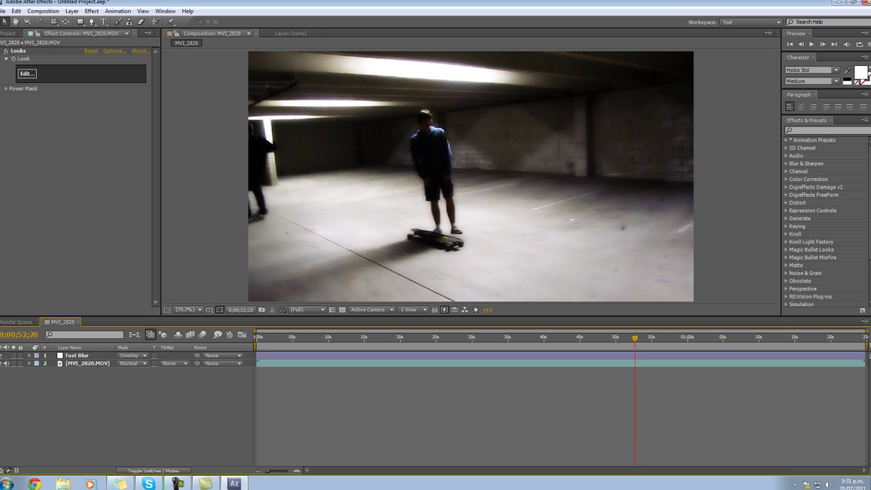
click(92, 22)
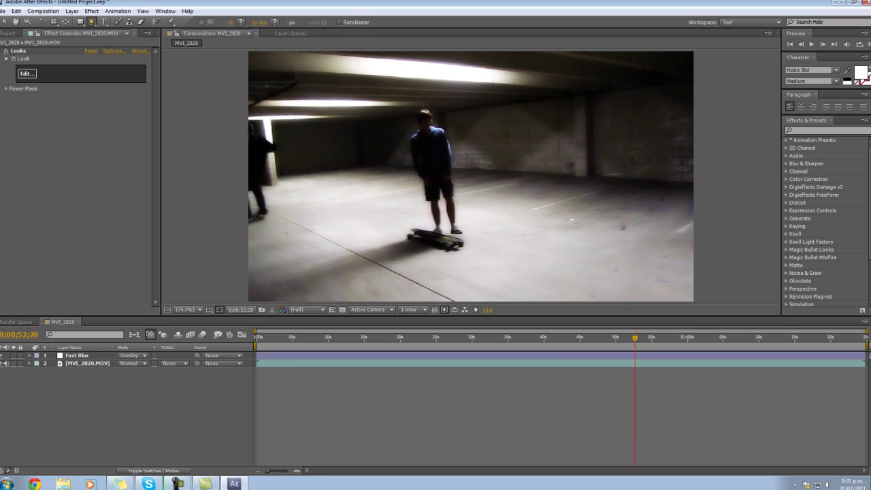
click(408, 224)
click(421, 246)
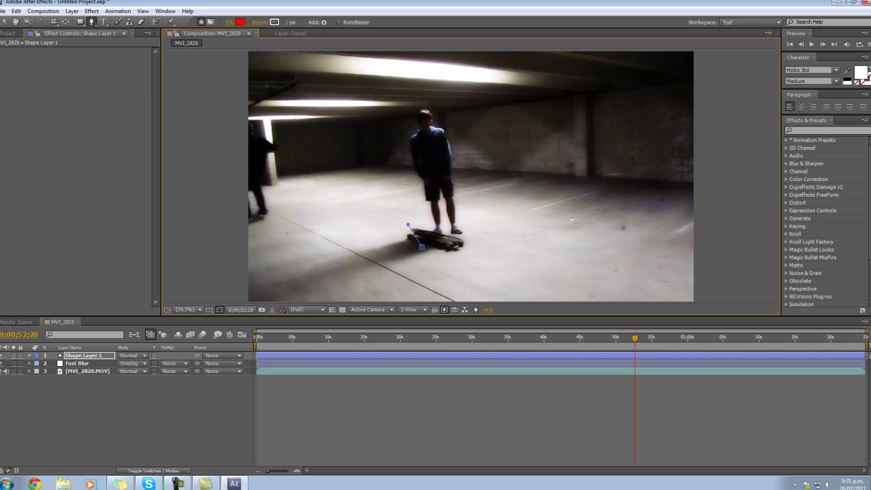
key(ctrl+z)
key(ctrl+z)
key(ctrl+z)
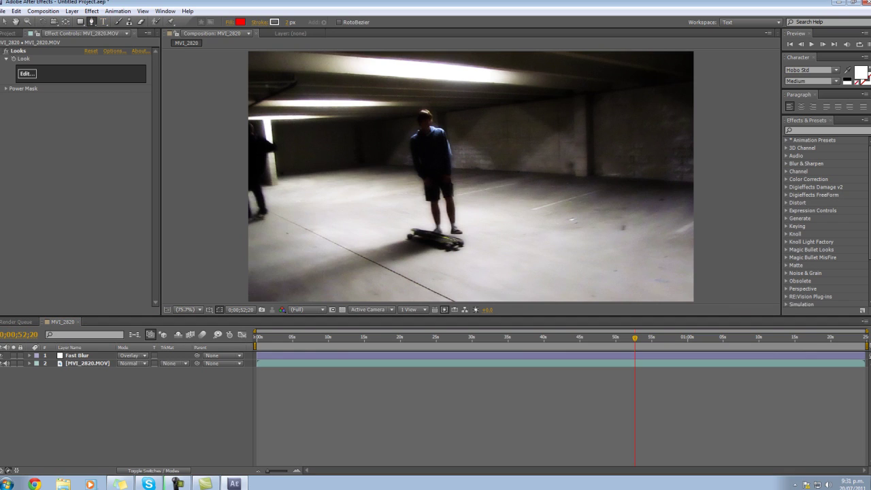
Draw a closed nine-point mask around the skateboarder and his board on the Fast Blur layer with the Pen tool.
click(77, 355)
click(410, 263)
click(386, 240)
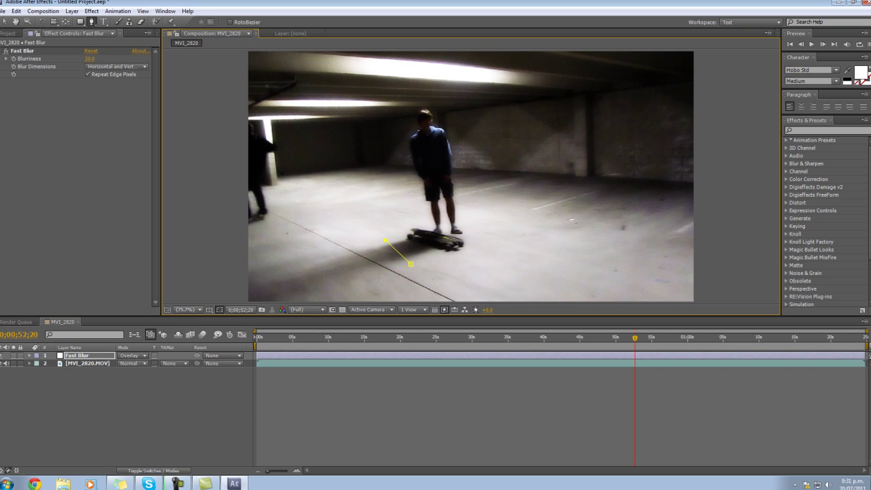
click(375, 191)
click(391, 150)
click(400, 108)
click(433, 99)
click(469, 145)
click(493, 224)
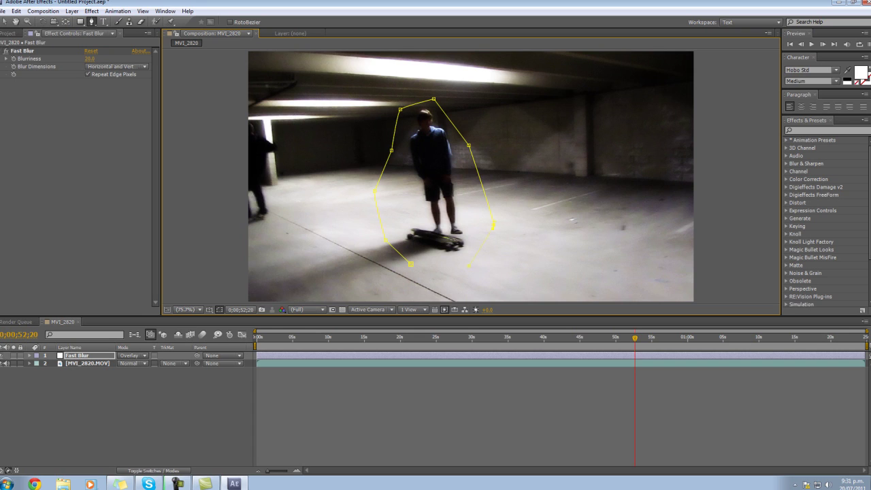
double_click(468, 266)
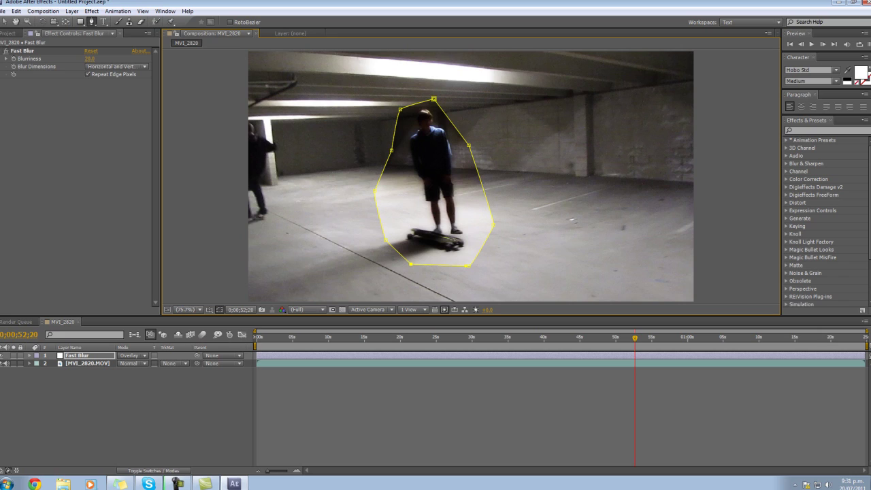
Invert Mask 1 on the Fast Blur layer so the effect is limited to the area outside the skateboarder.
click(30, 355)
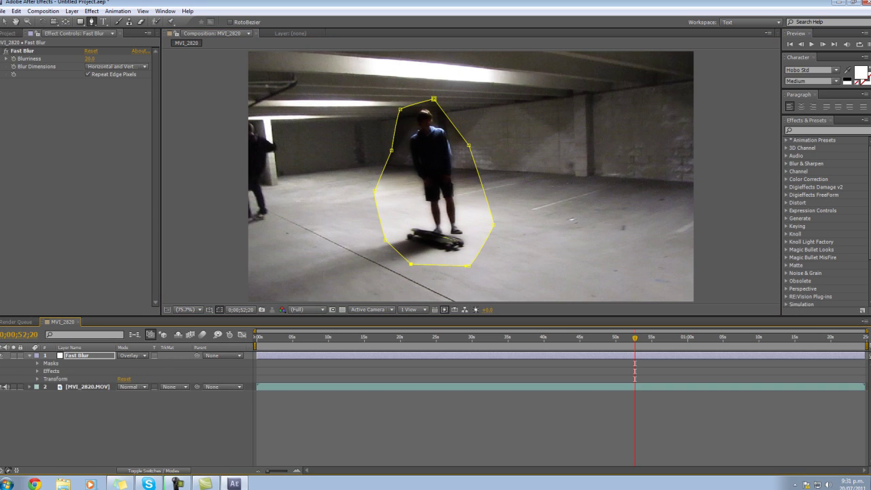
click(37, 363)
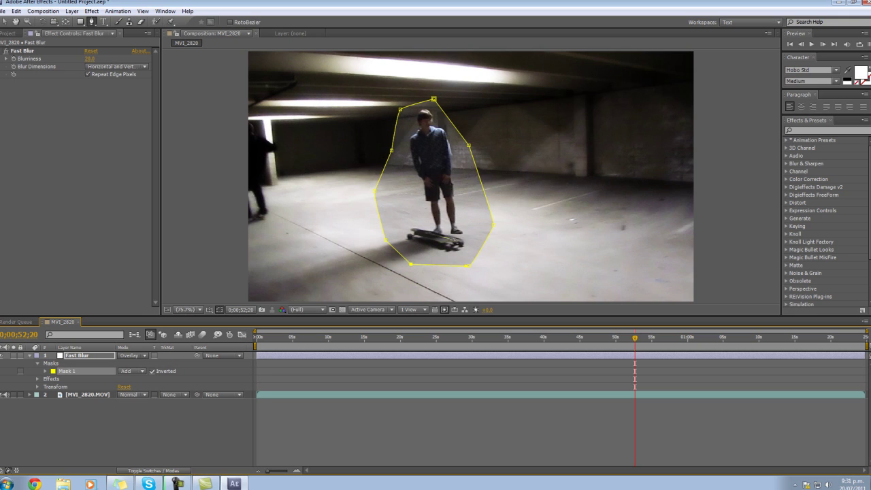
click(470, 176)
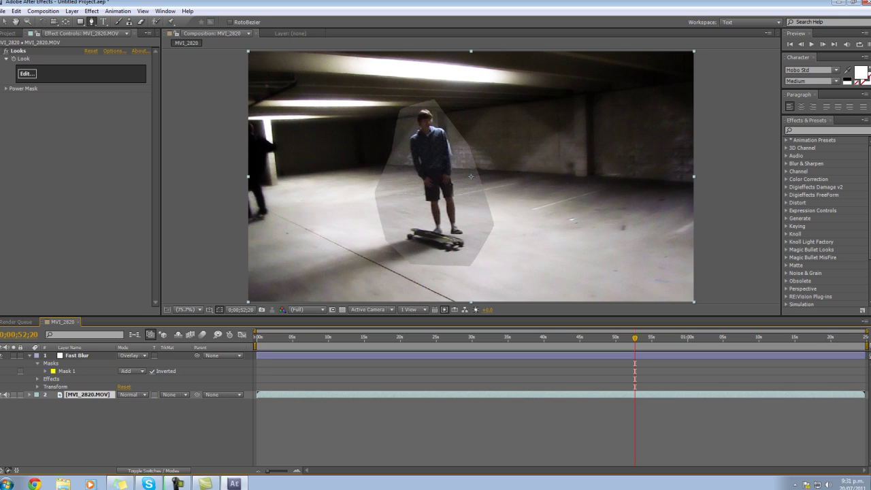
key(ctrl+Up)
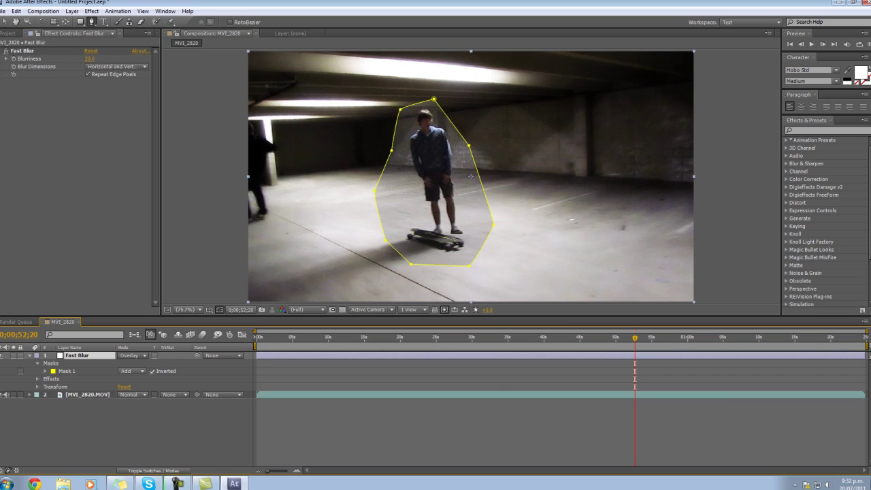
Set Mask 1's Mask Feather to 250 pixels and collapse the Fast Blur layer's properties.
click(46, 370)
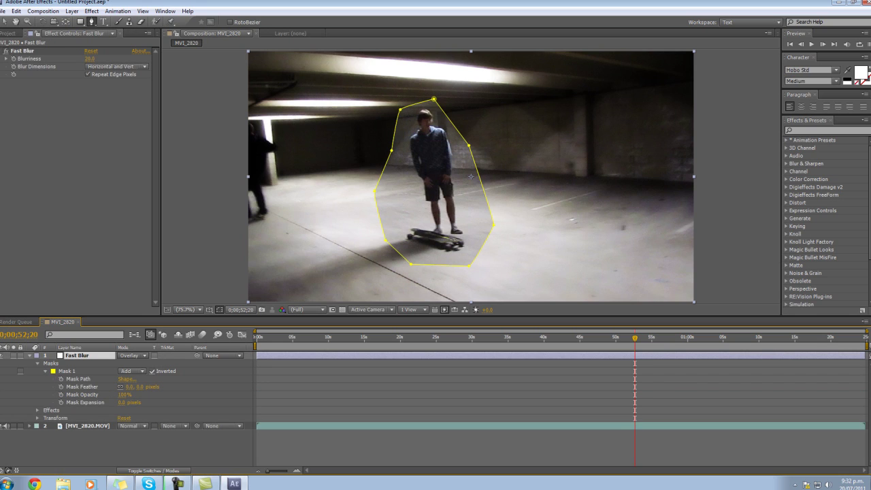
drag(130, 386, 332, 386)
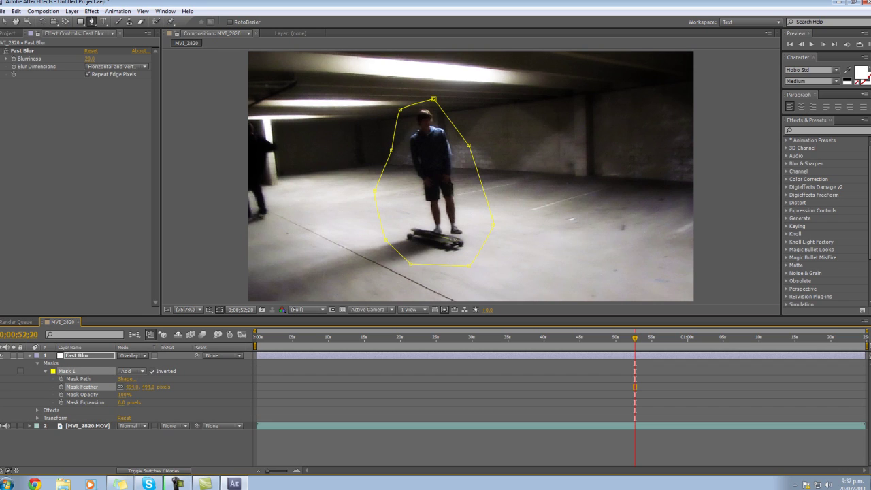
key(ctrl+Down)
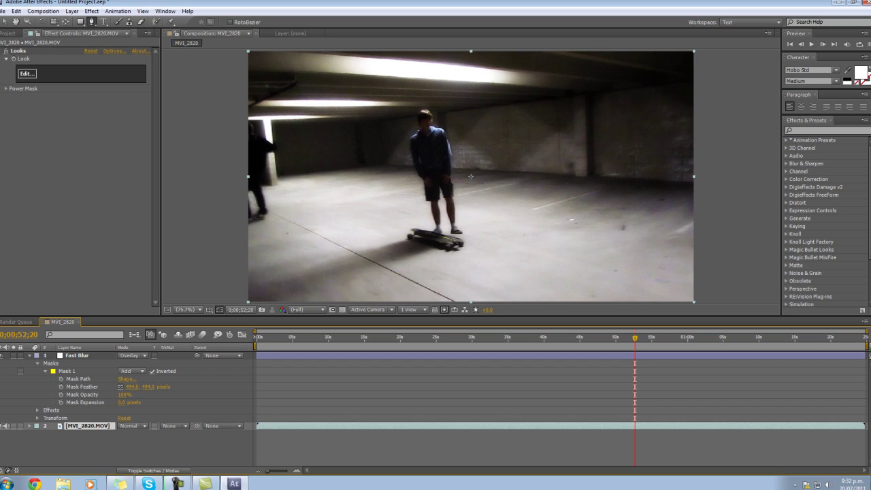
click(132, 386)
text(250)
key(Return)
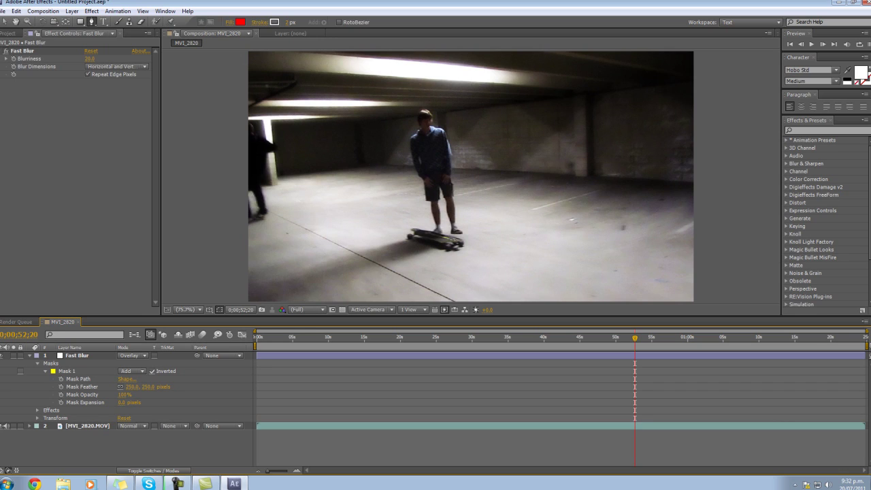
click(29, 355)
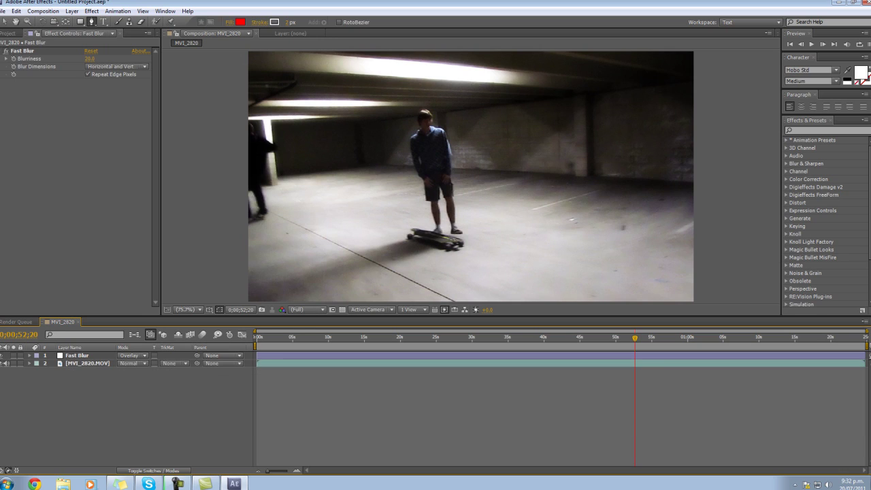
In the MVI_2820.MOV layer's Looks effect, add the Nice And Warm color filter to Matte, shift its color to a paler tint and apply the look.
click(76, 355)
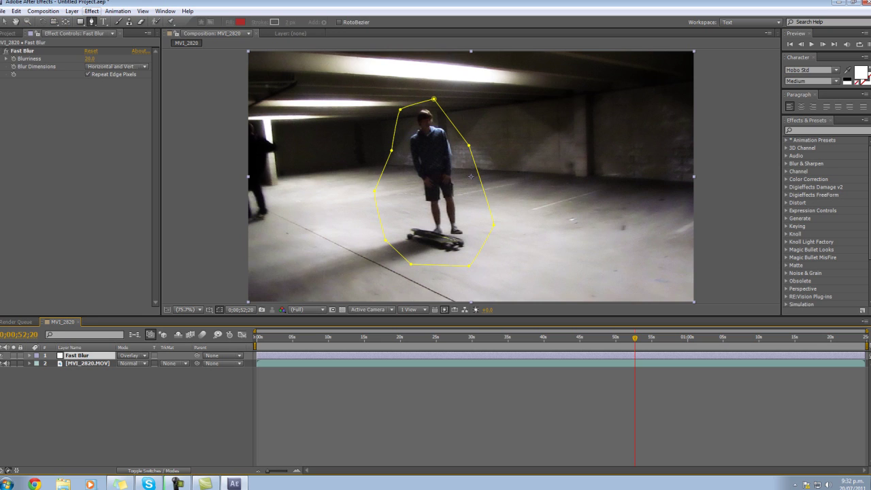
click(87, 363)
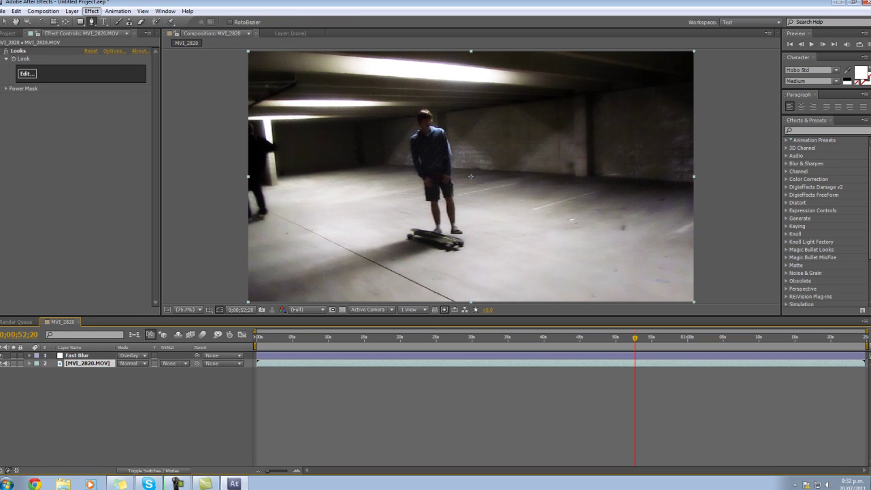
click(92, 11)
click(27, 73)
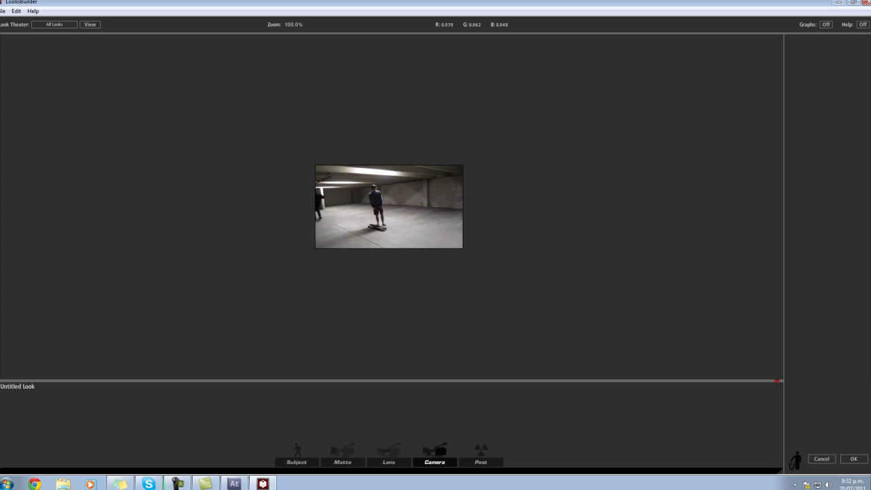
mouse_move(868, 207)
click(688, 39)
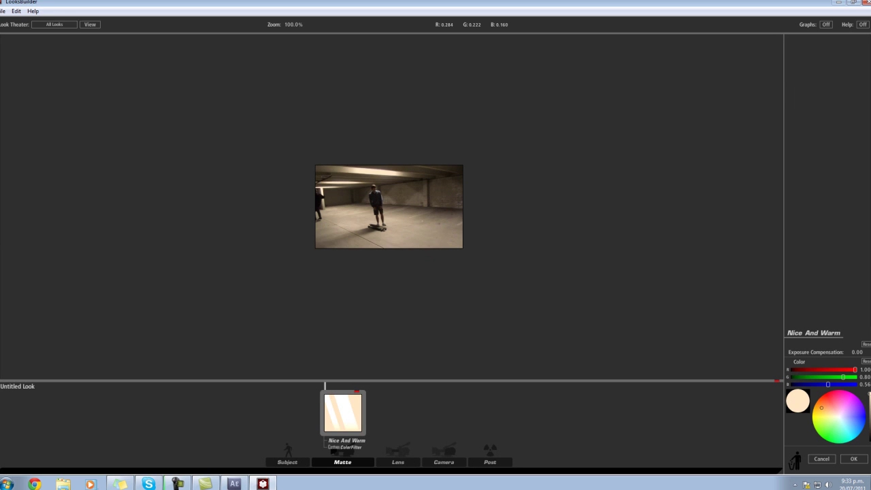
drag(821, 408, 831, 412)
click(854, 458)
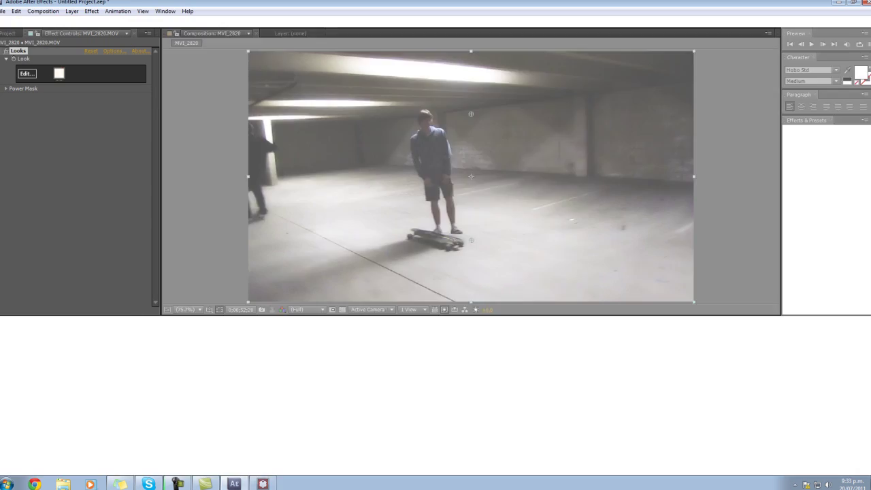